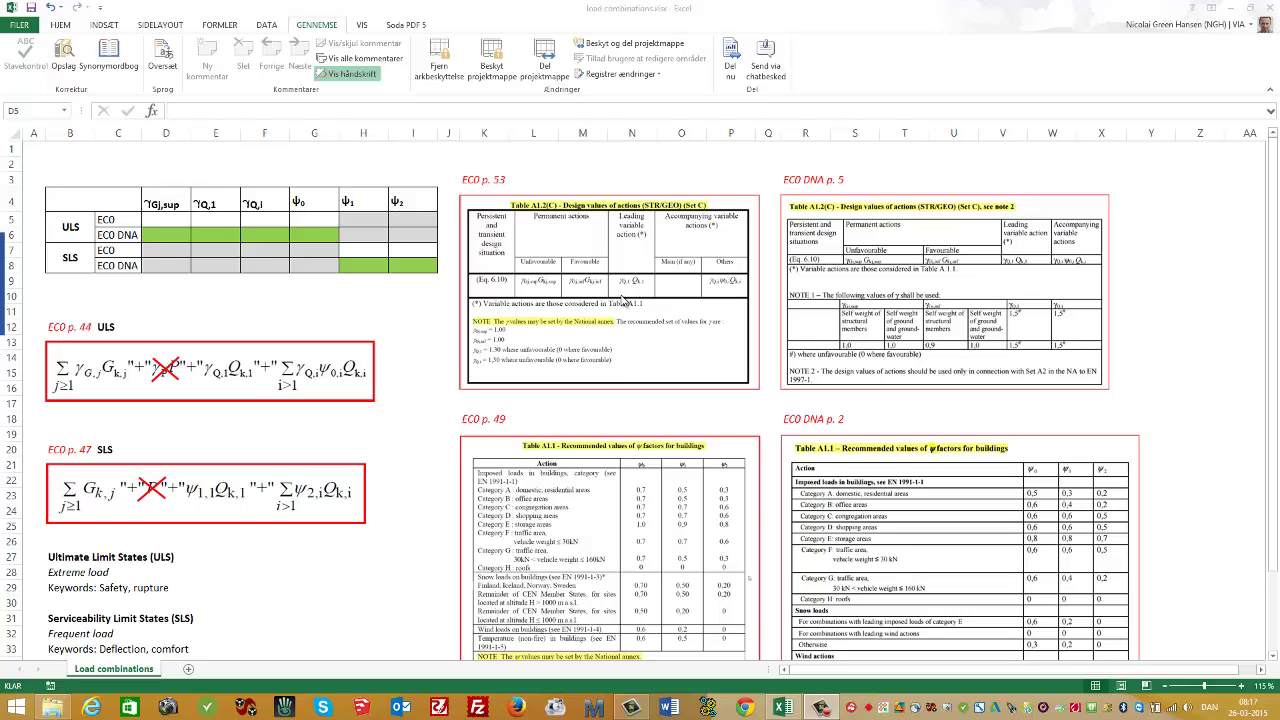
# - Zoom the worksheet from 115% to about 190% so the factor and reference tables are readable
pyautogui.keyDown('ctrl'); pyautogui.scroll(2, 632, 316); pyautogui.keyUp('ctrl')
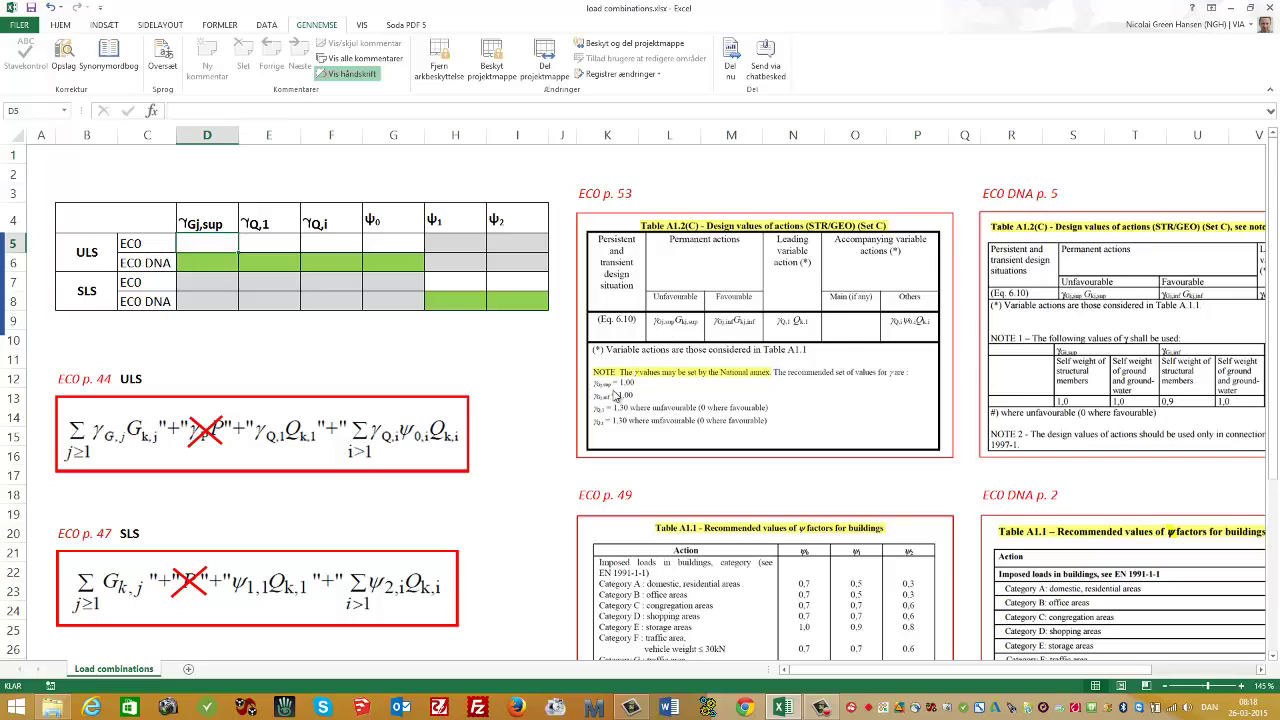
pyautogui.scroll(2, 643, 400)
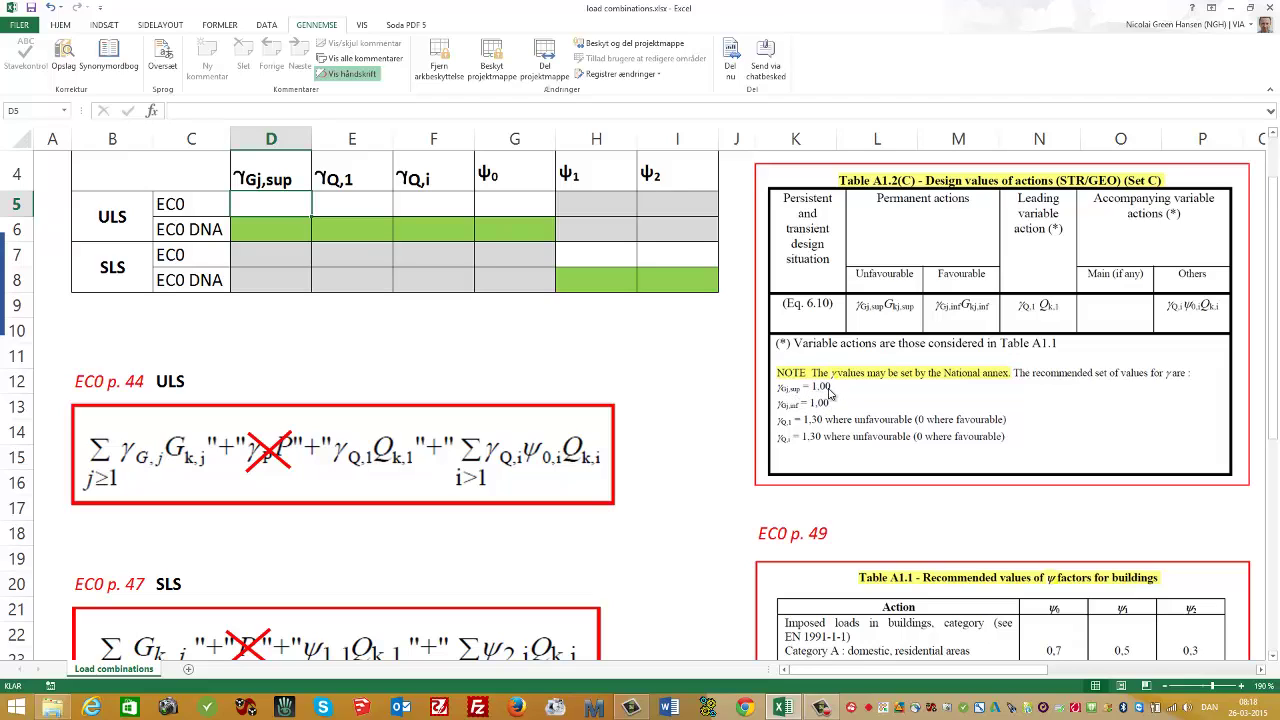
# - Enter γGj,sup 1,0, γQ,1 1,3 and γQ,i 1,3 in cells D5:F5 of the ULS EC0 row
pyautogui.doubleClick(294, 208)
pyautogui.write('1,0')
pyautogui.click(343, 210)
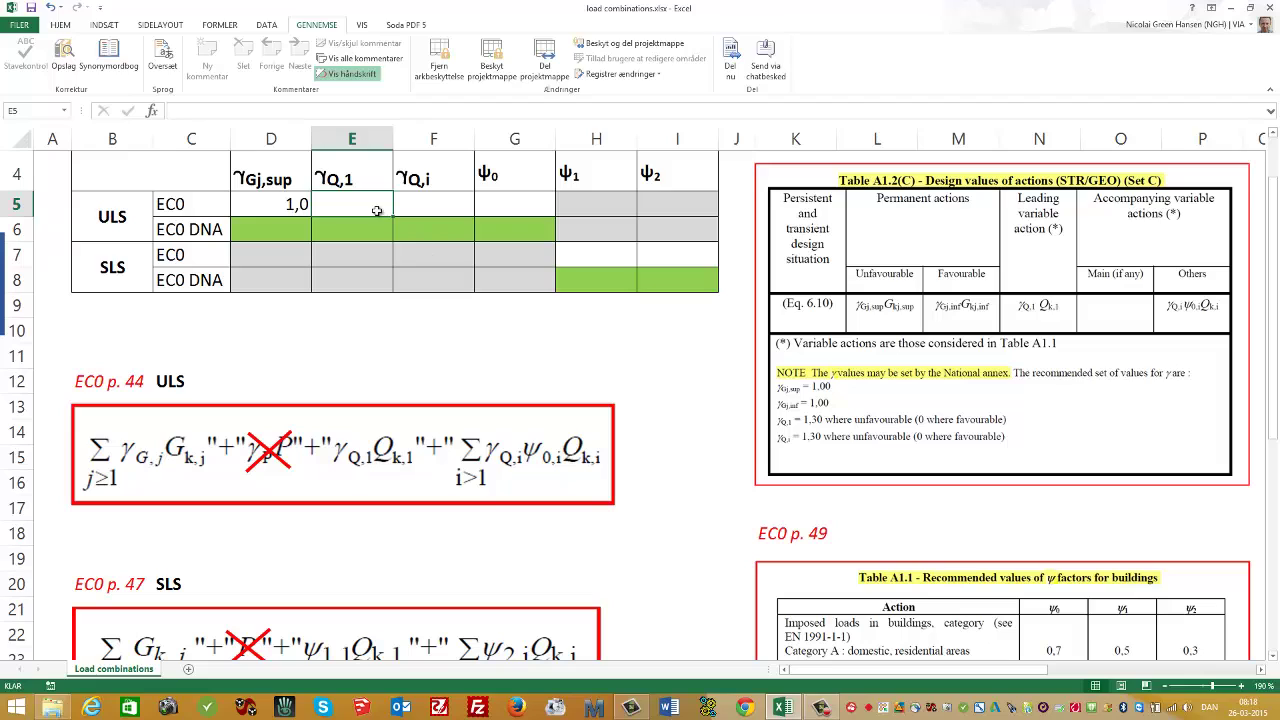
pyautogui.write('1,3')
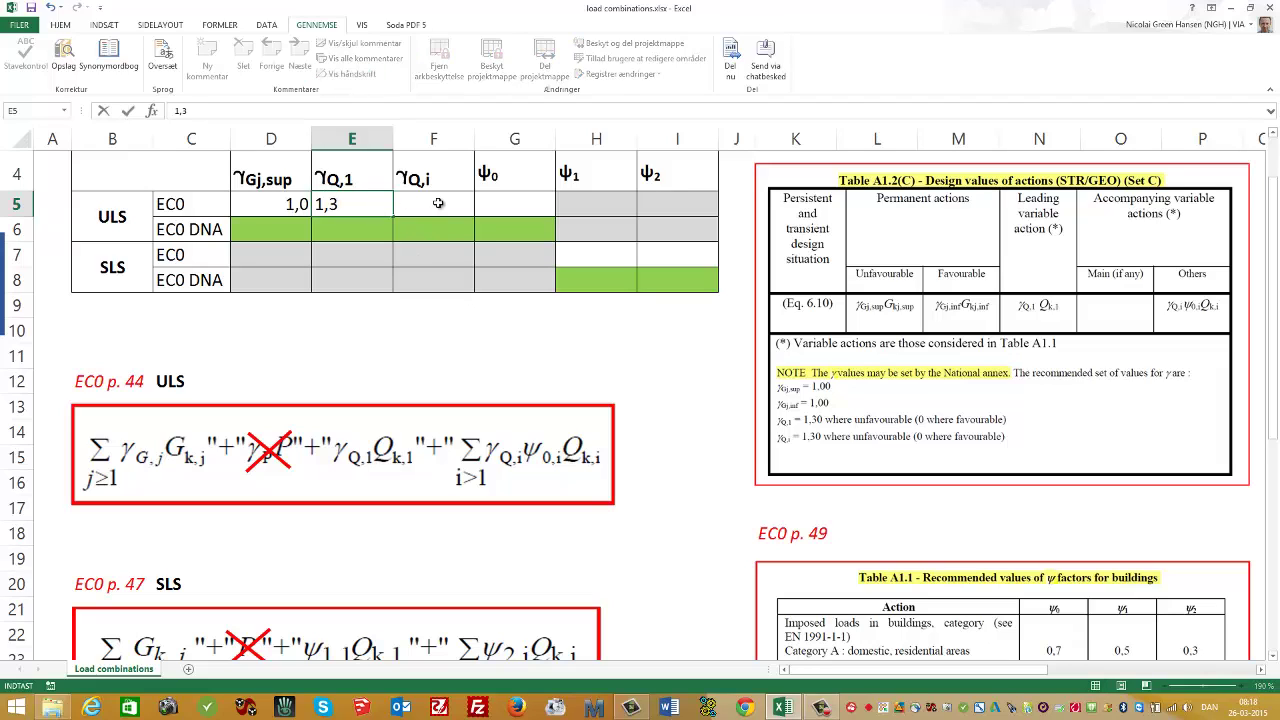
pyautogui.click(437, 203)
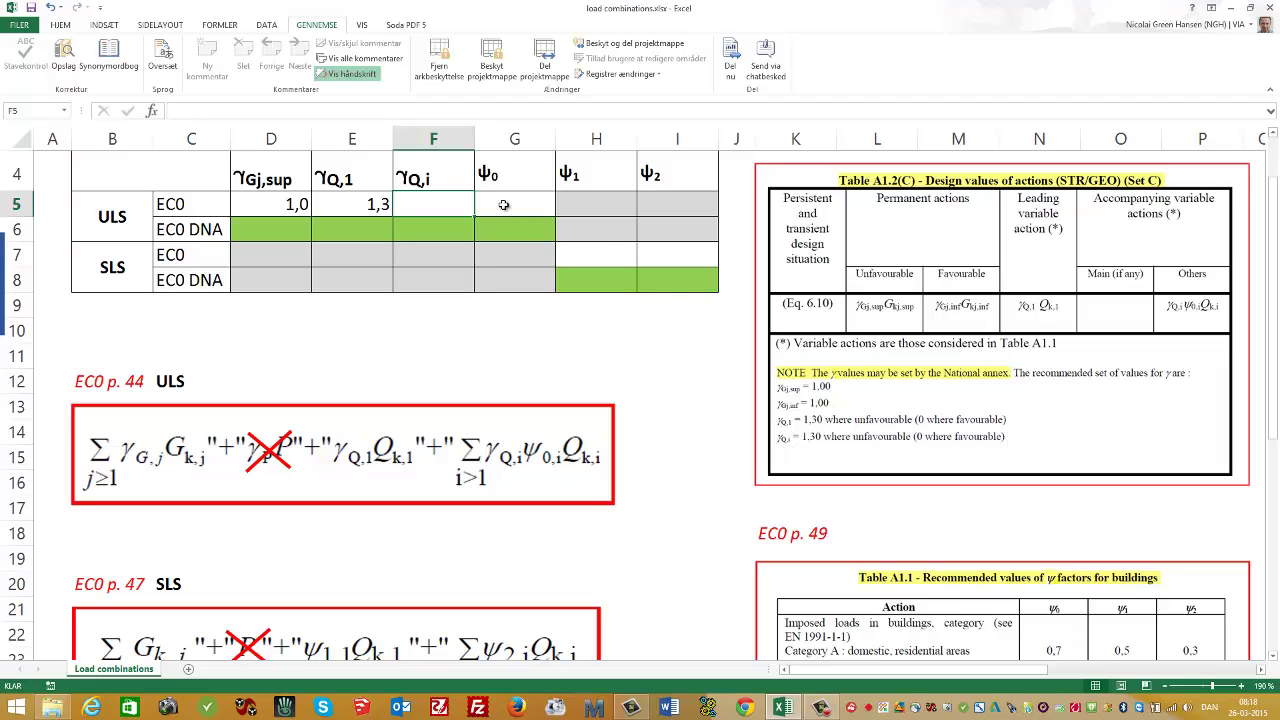
pyautogui.write('1,3')
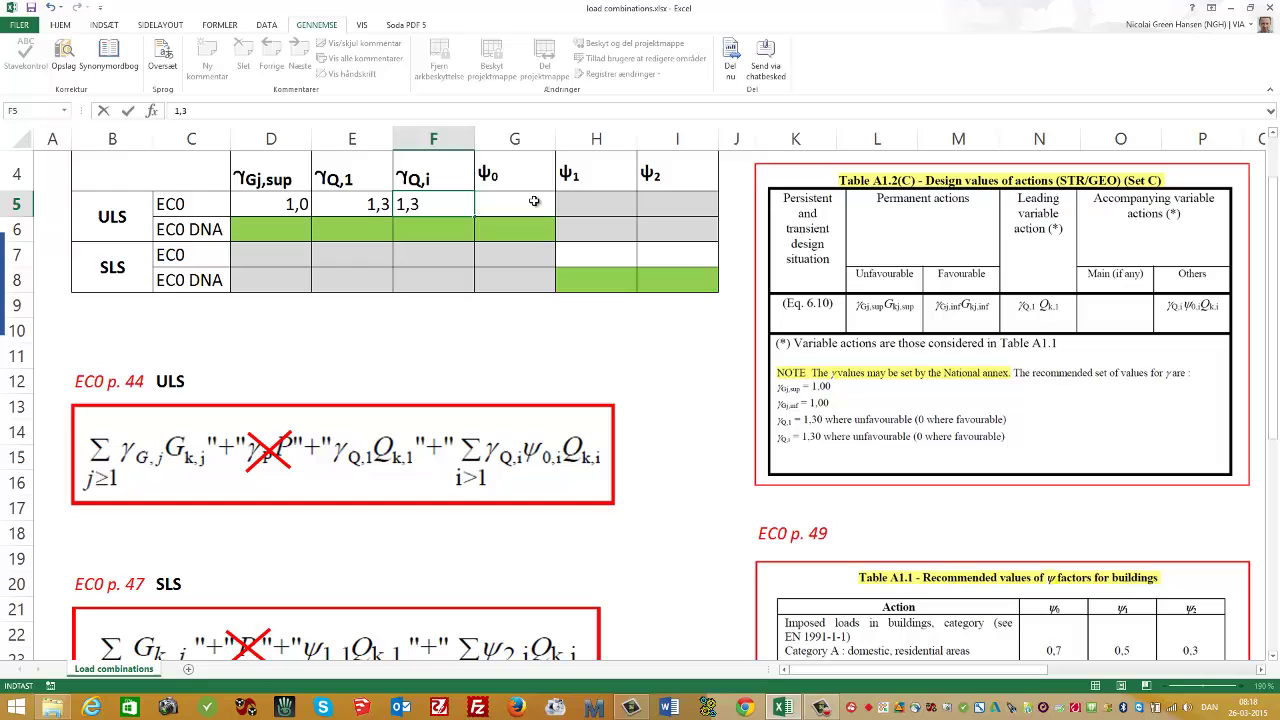
pyautogui.click(535, 202)
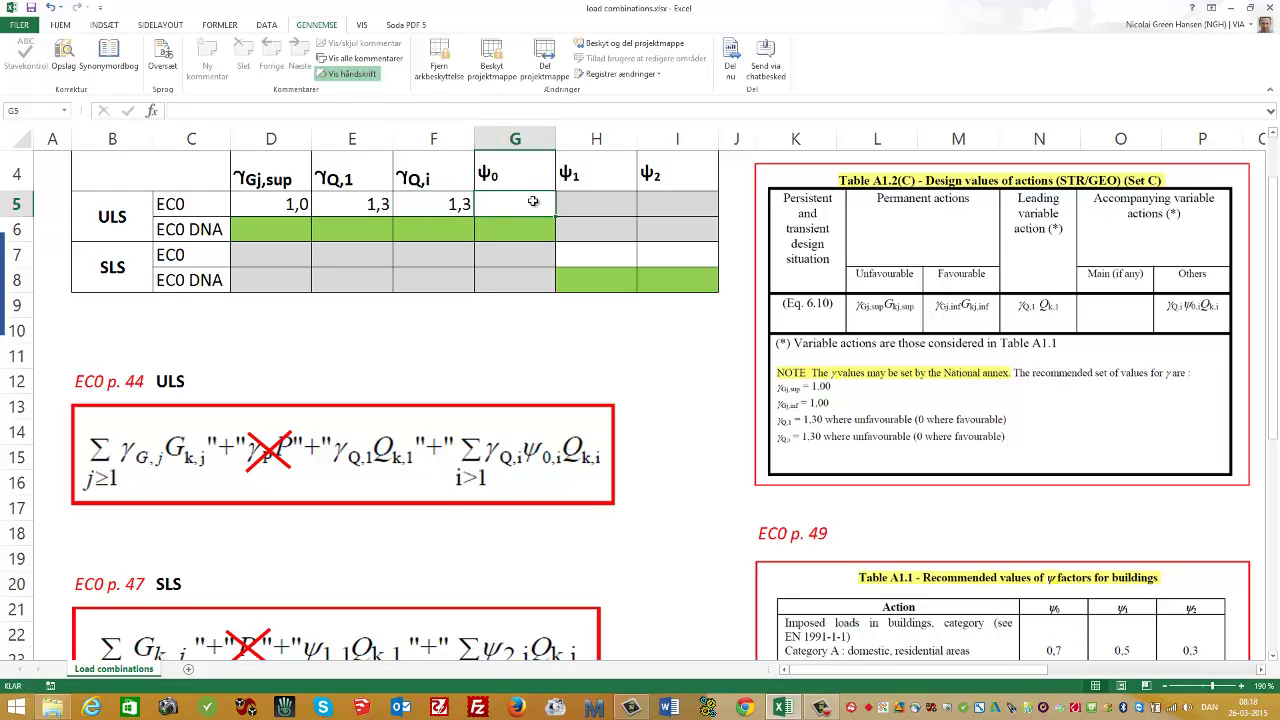
pyautogui.scroll(-3, 834, 389)
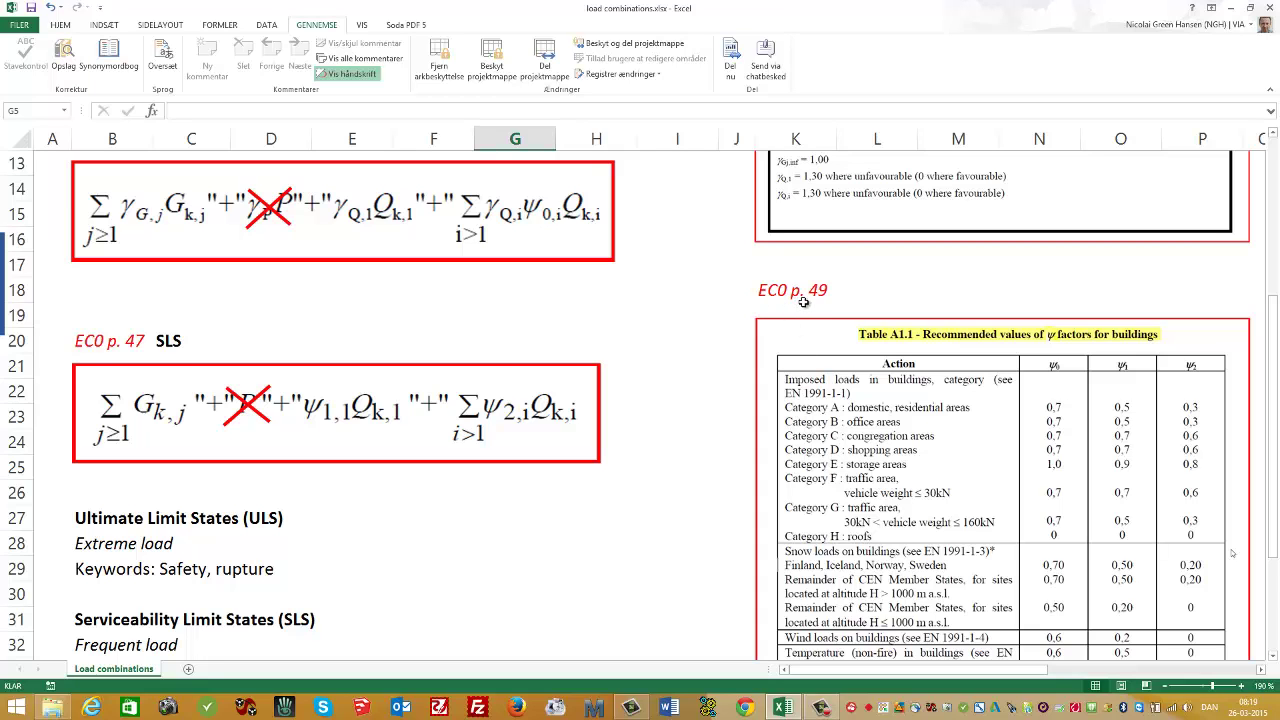
# - Check Table A1.1 and enter ψ0 = 0,7 in cell G5 of the ULS EC0 row
pyautogui.scroll(-1, 803, 302)
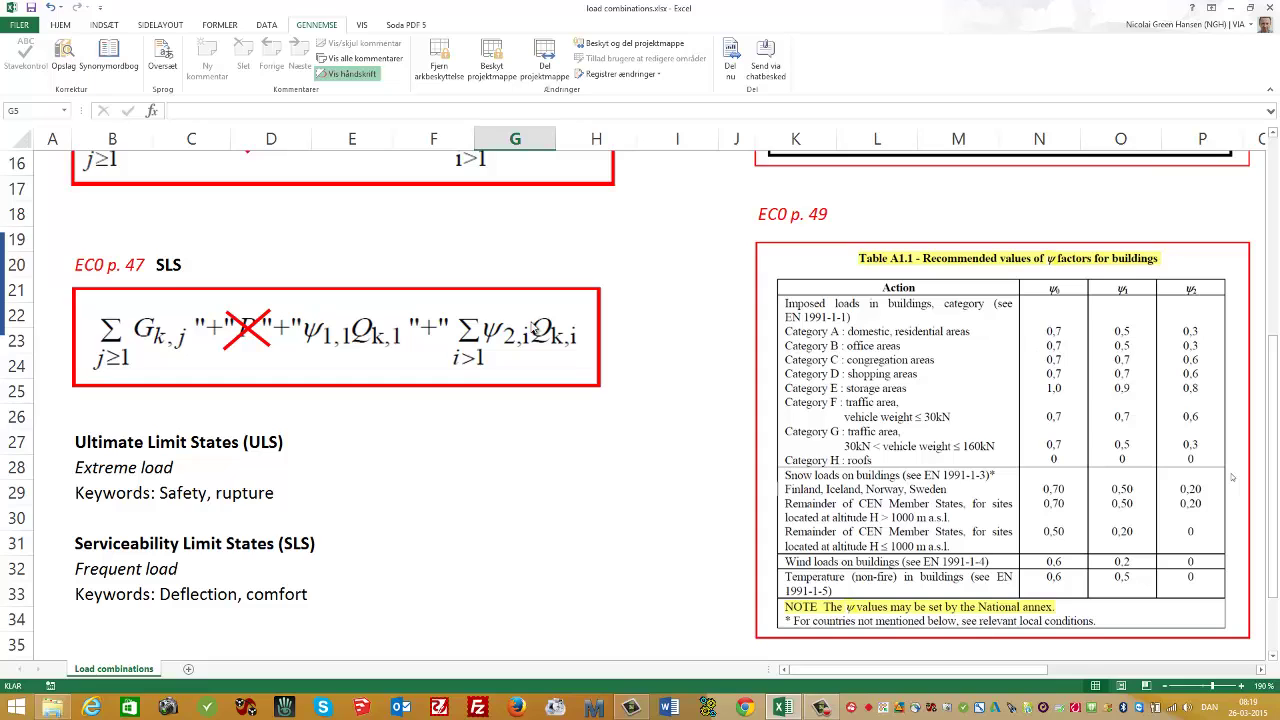
pyautogui.scroll(5, 530, 319)
pyautogui.write('0')
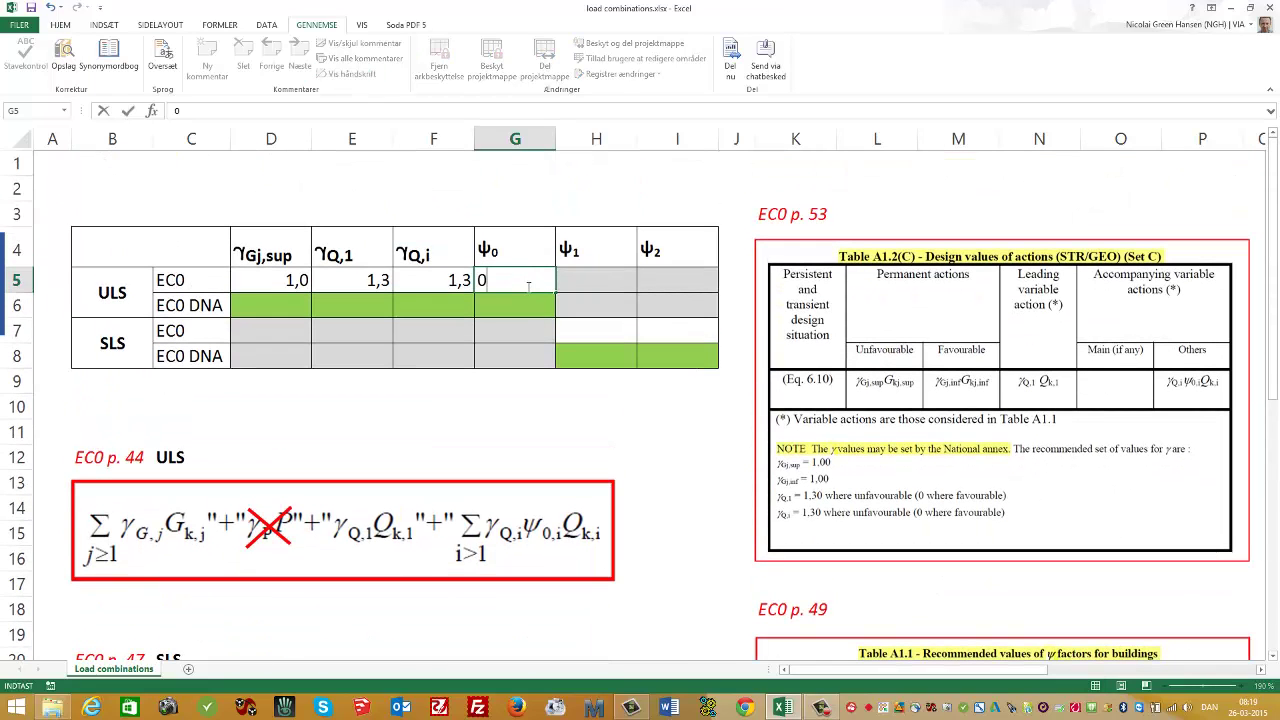
pyautogui.write(',7')
pyautogui.press('Return')
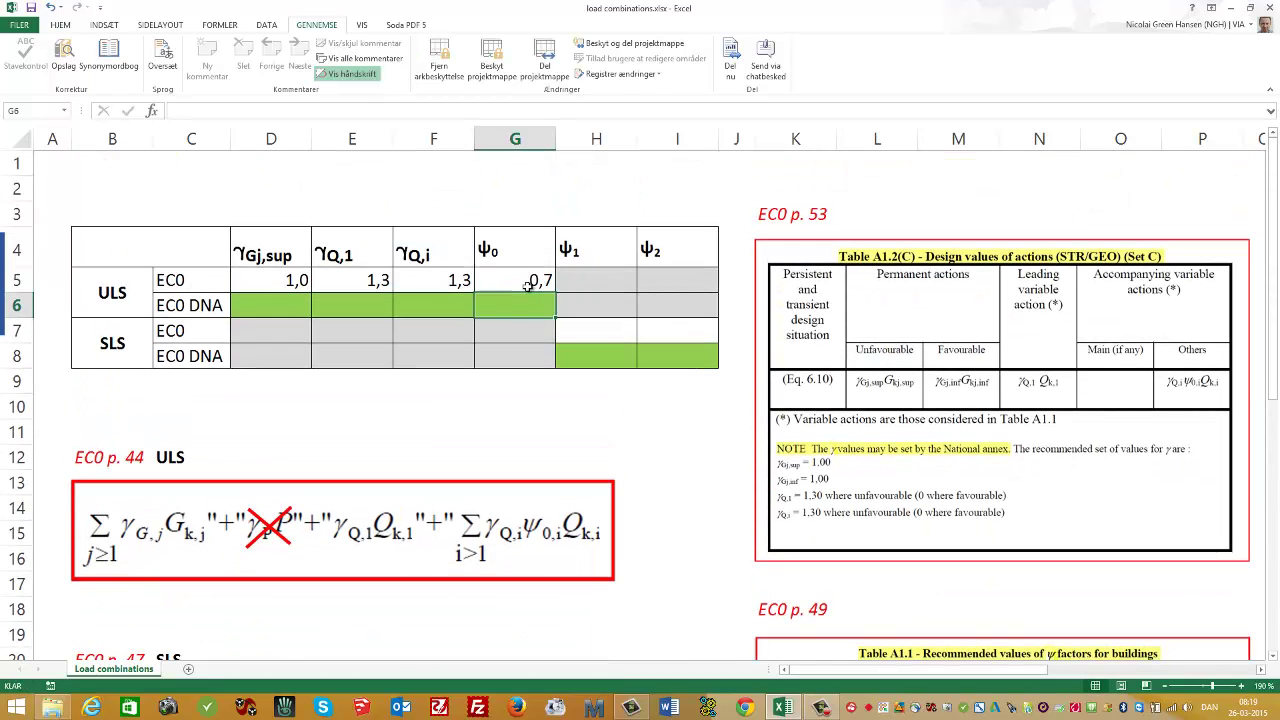
# - Enter γGj,sup 1,0 in cell D6 after checking the Danish annex table
pyautogui.click(275, 304)
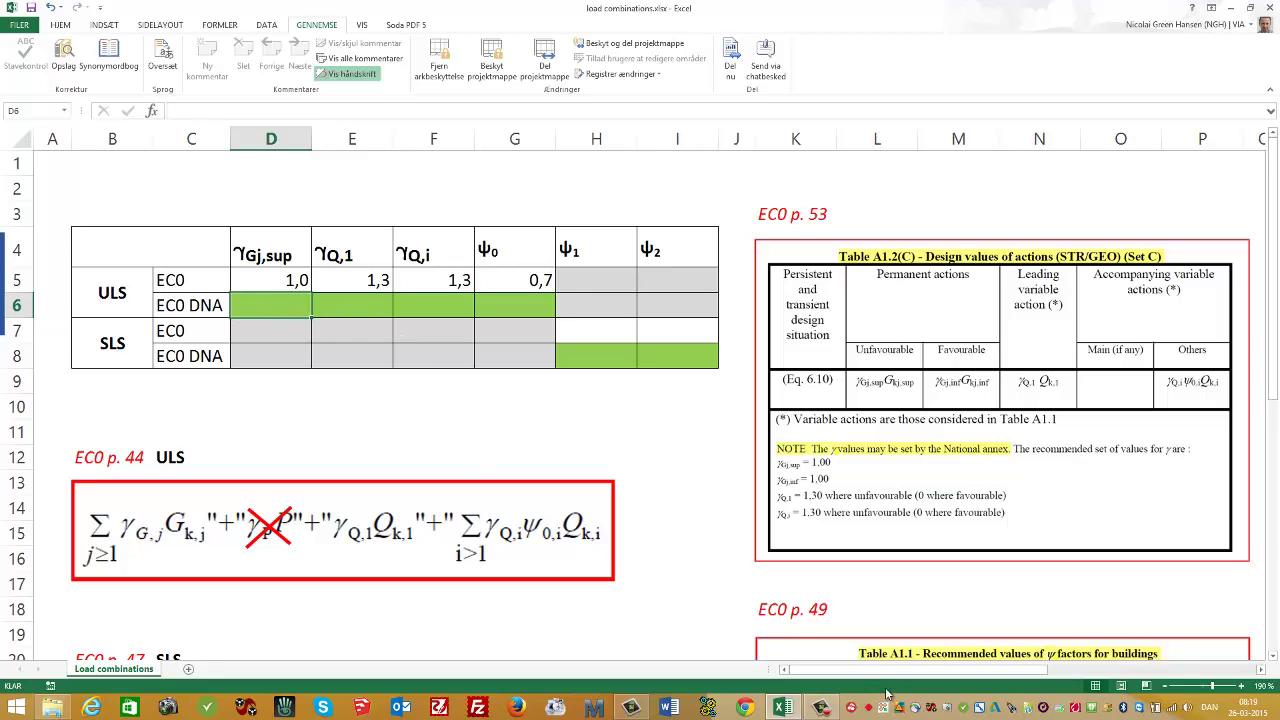
pyautogui.moveTo(892, 675); pyautogui.dragTo(1095, 682)
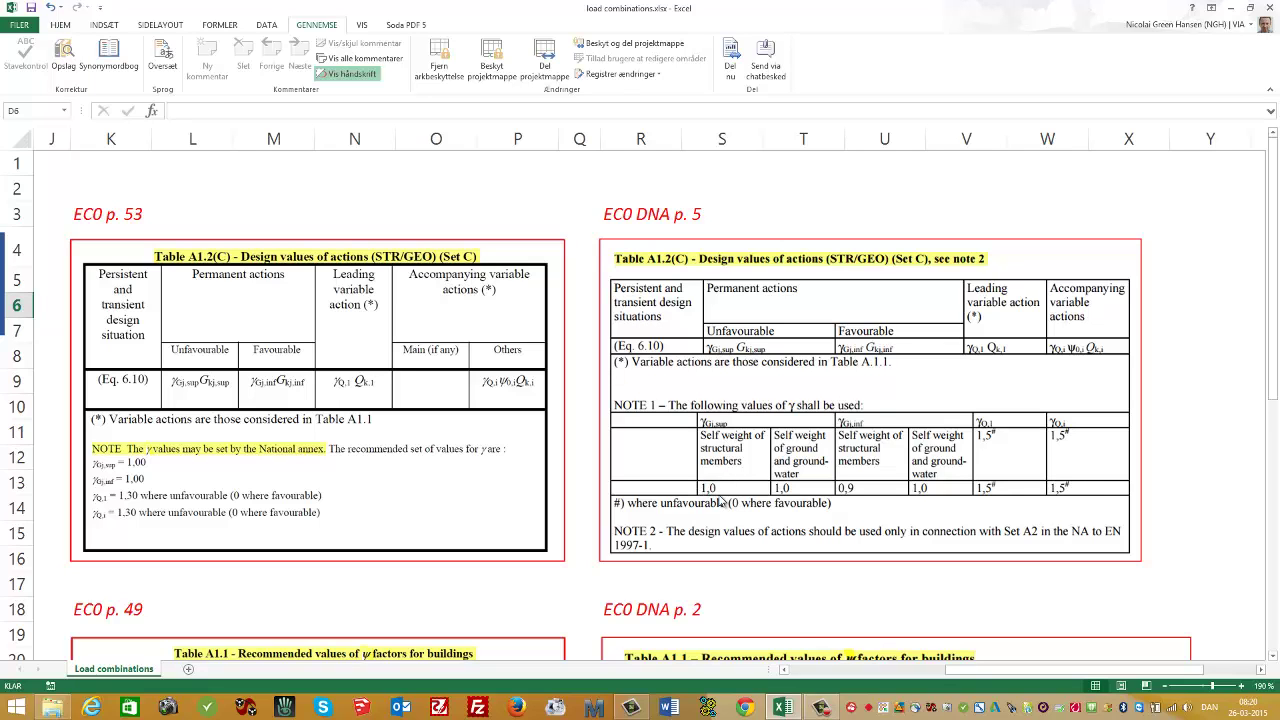
pyautogui.moveTo(1010, 670); pyautogui.dragTo(854, 670)
pyautogui.write('1,0')
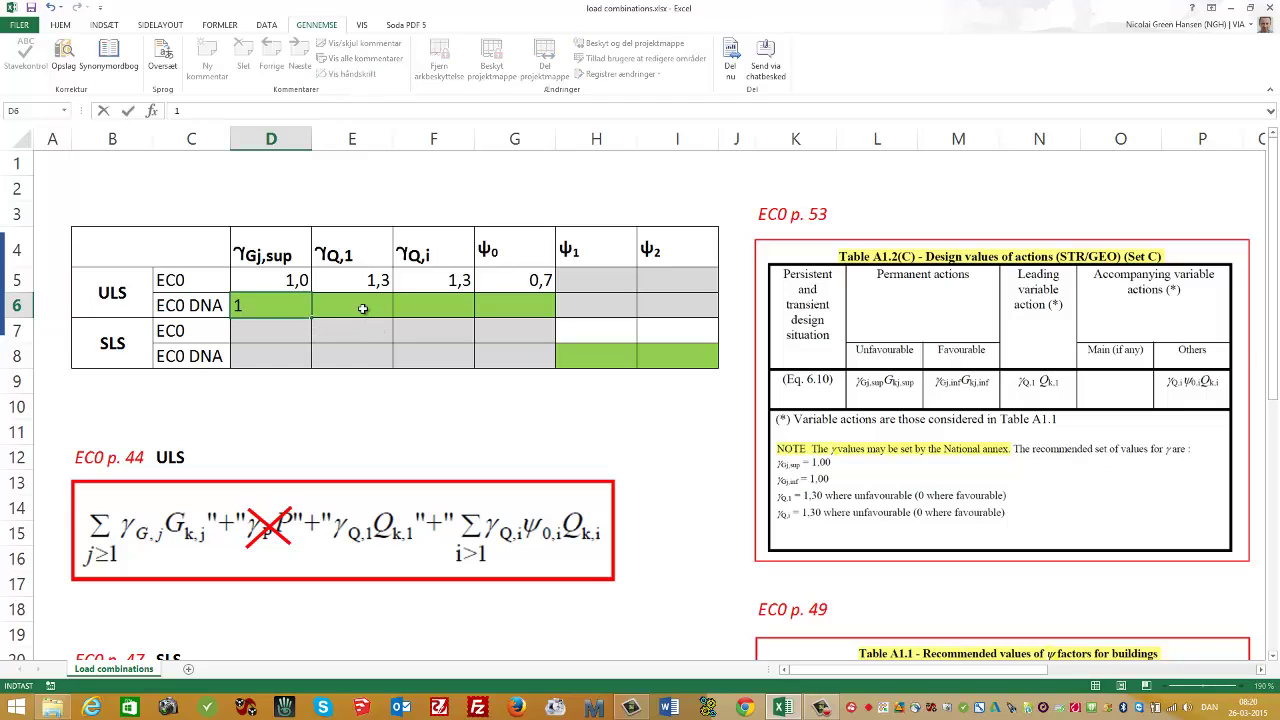
pyautogui.click(360, 305)
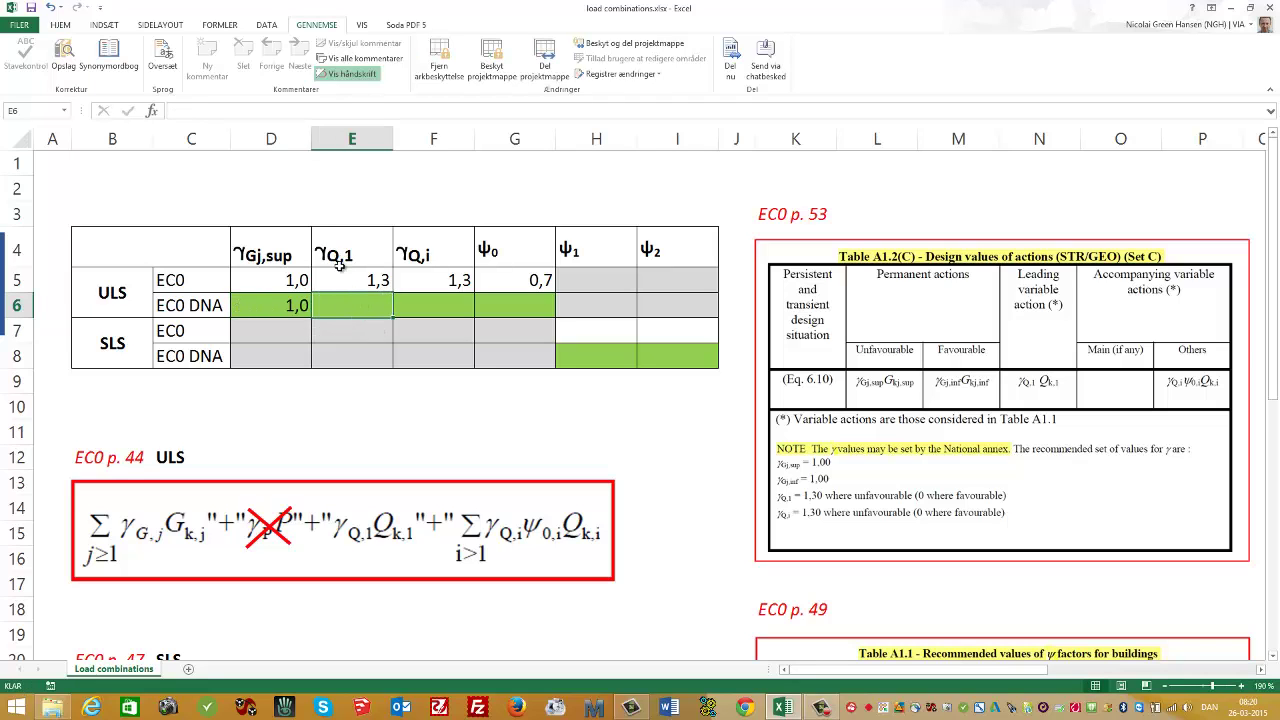
# - Enter γQ,1 1,5 in E6 and γQ,i 1,5 in F6 from the Danish annex table
pyautogui.moveTo(1005, 670); pyautogui.dragTo(1112, 662)
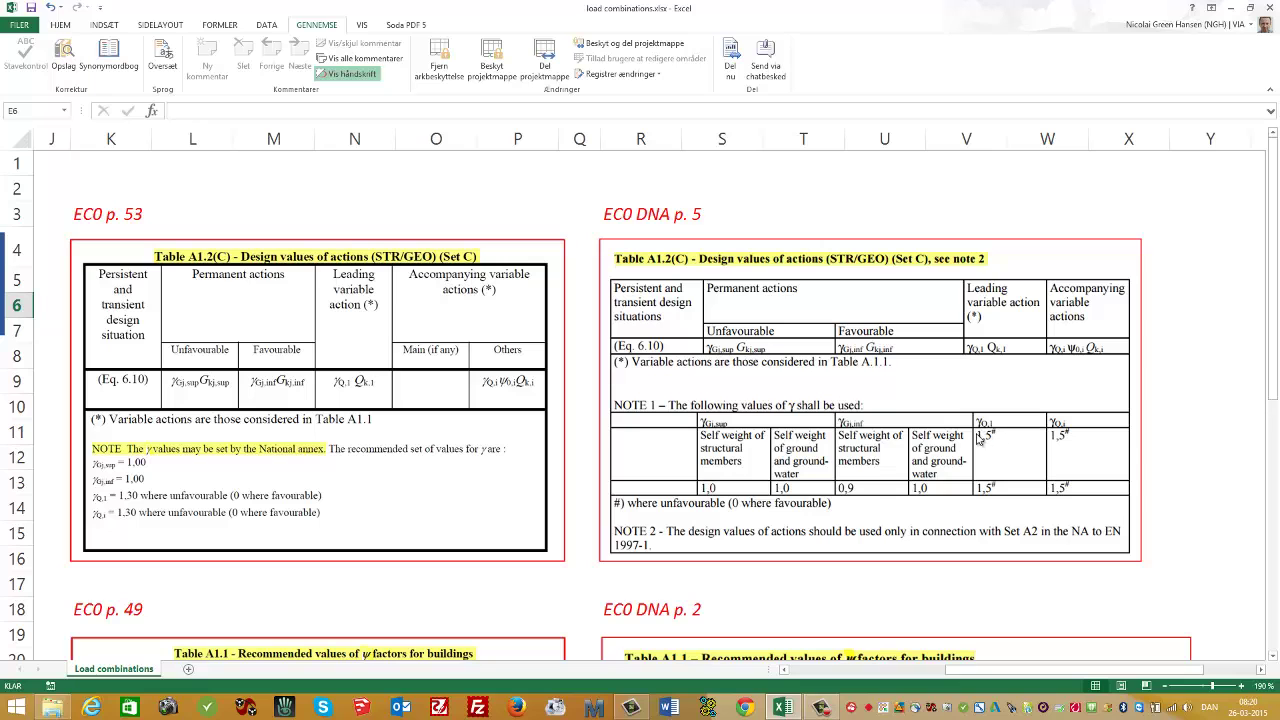
pyautogui.moveTo(1060, 673); pyautogui.dragTo(904, 673)
pyautogui.write('1,5')
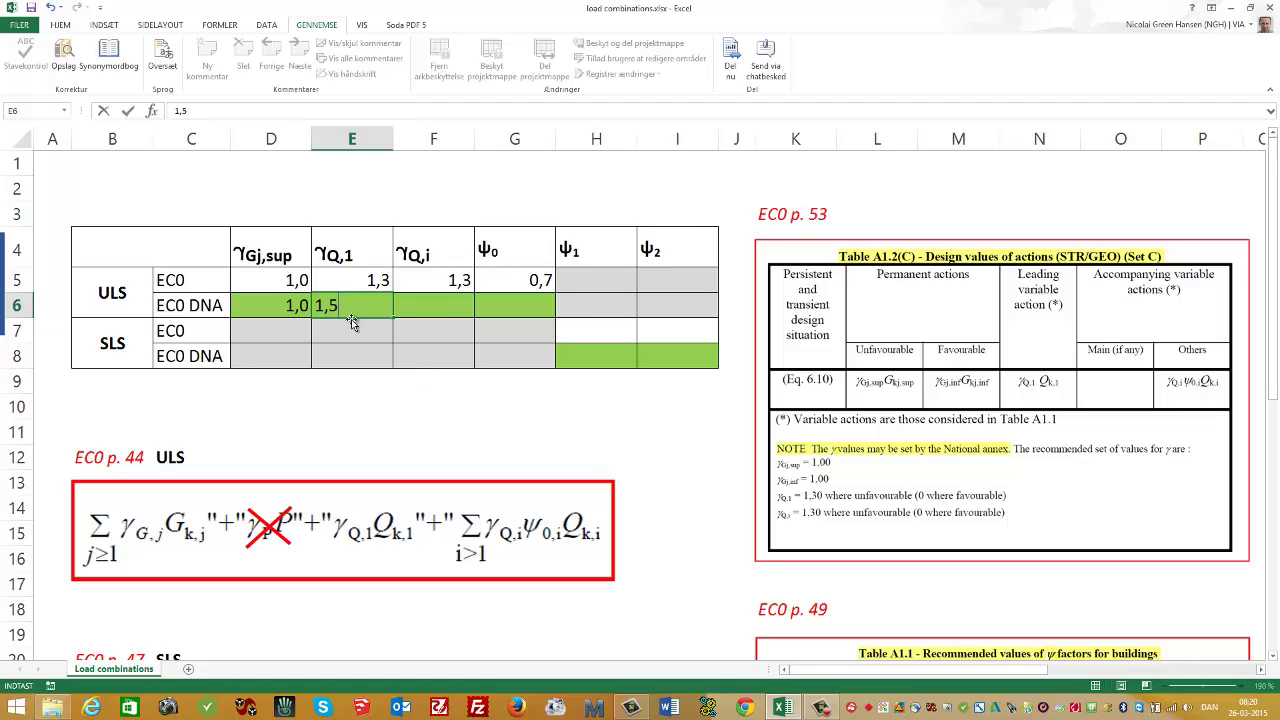
pyautogui.click(431, 305)
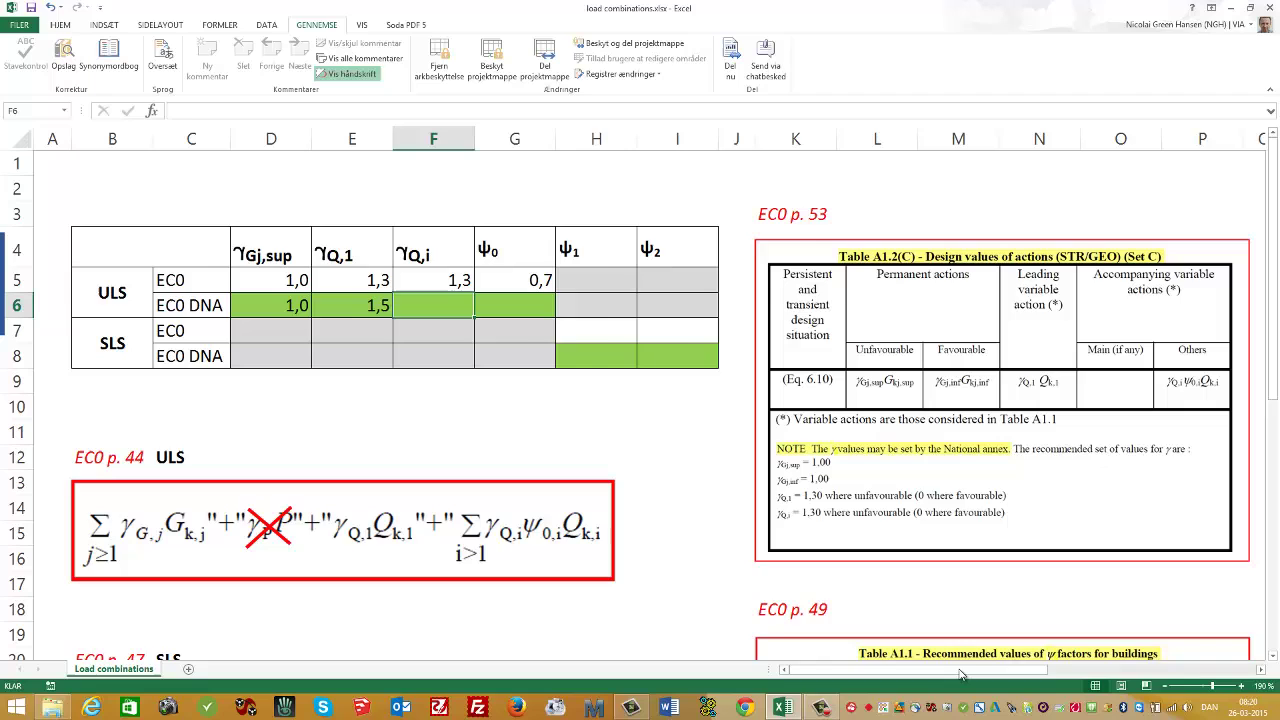
pyautogui.moveTo(960, 669); pyautogui.dragTo(1106, 663)
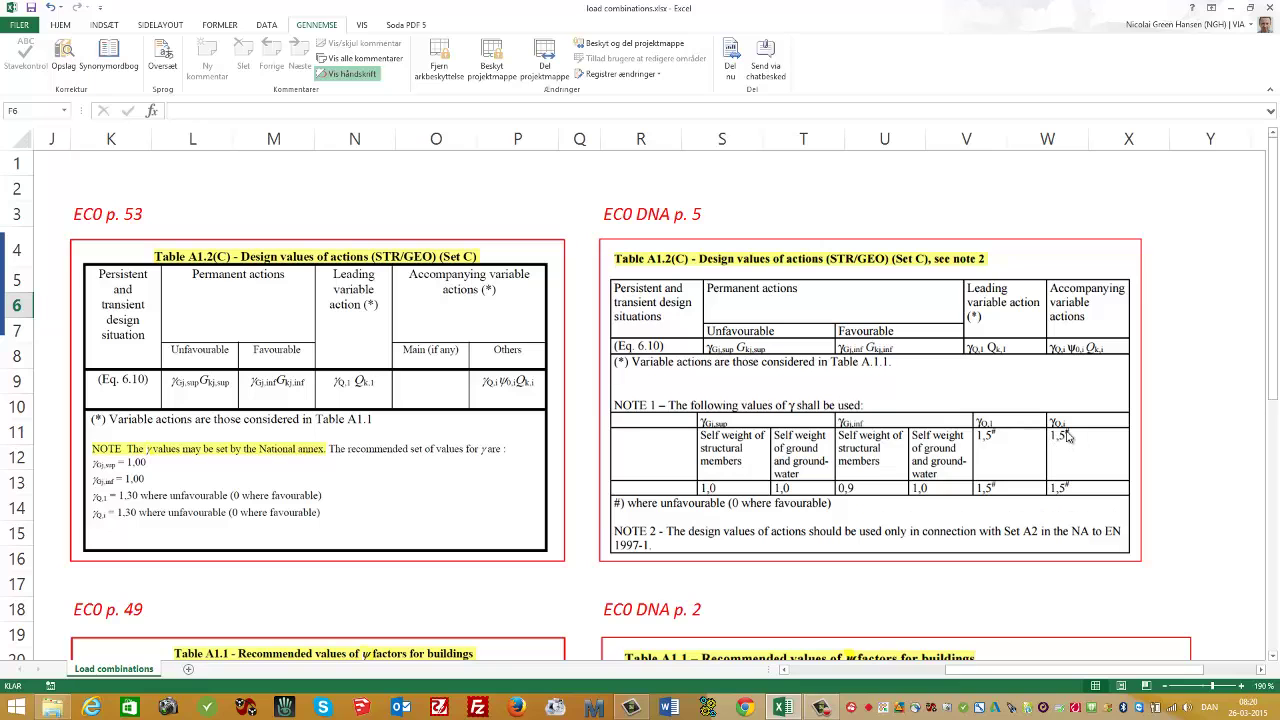
pyautogui.moveTo(1105, 672); pyautogui.dragTo(916, 672)
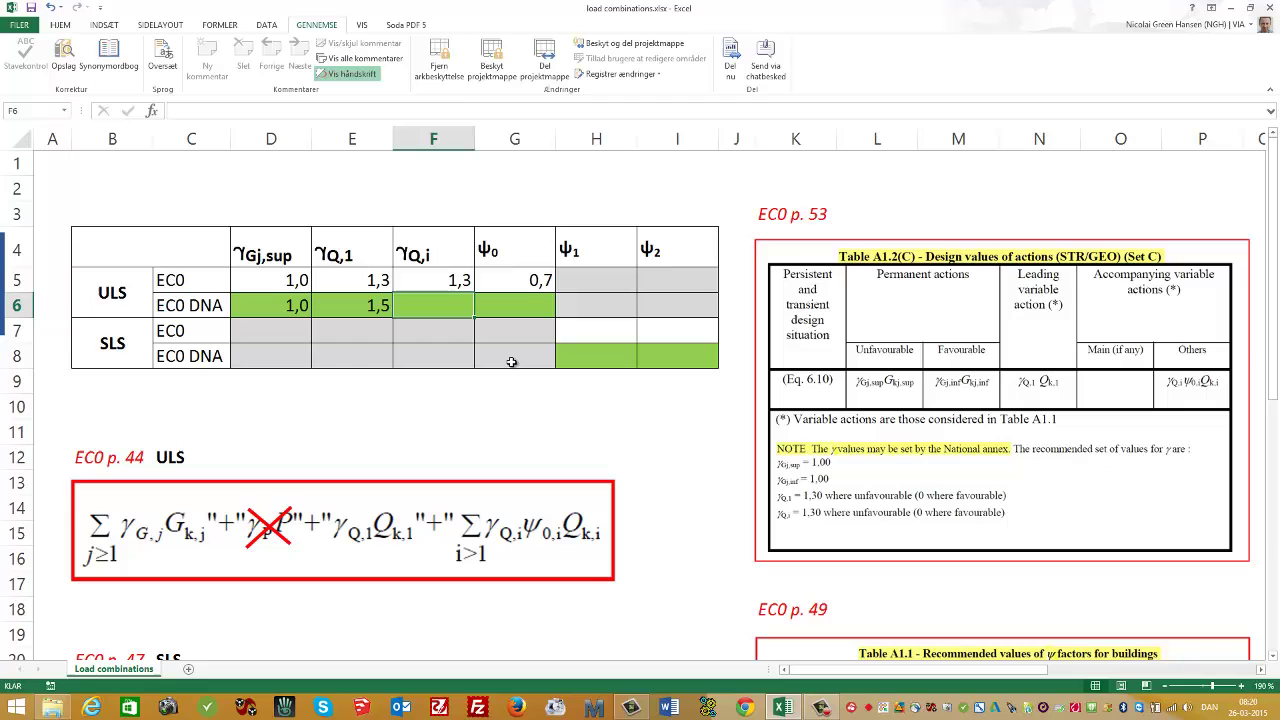
pyautogui.write('1,5')
pyautogui.click(515, 305)
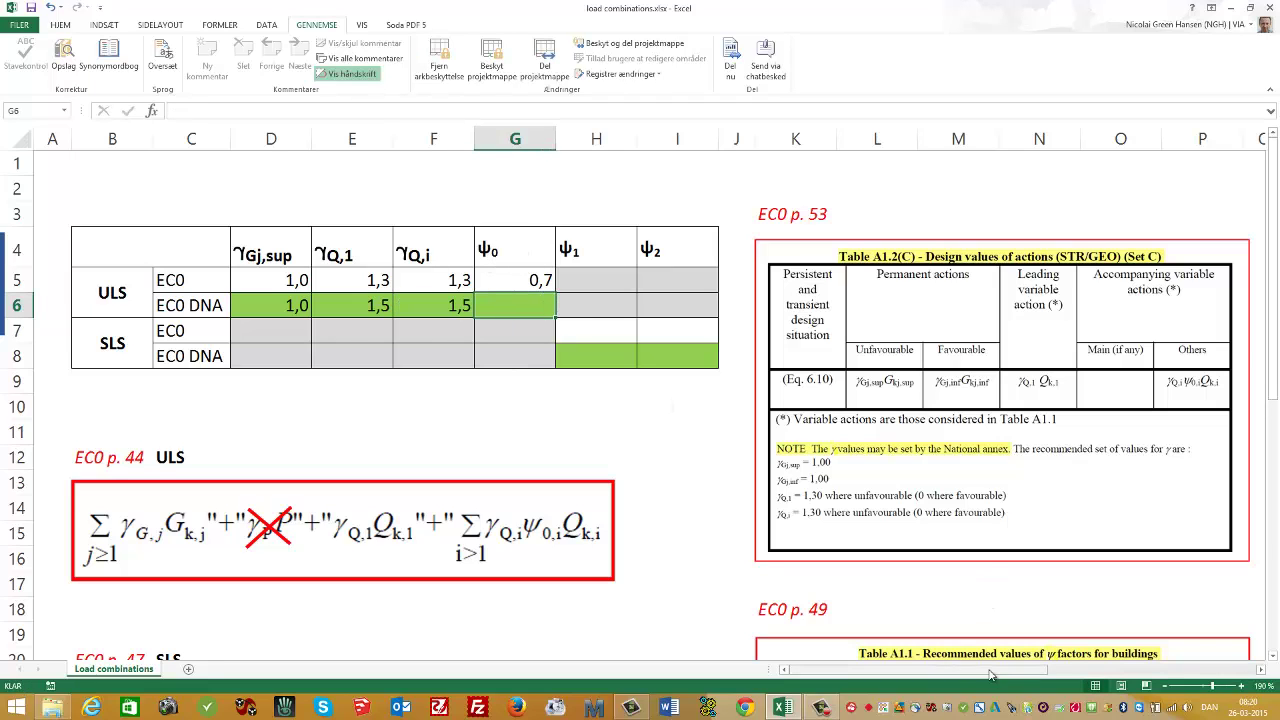
pyautogui.moveTo(992, 673); pyautogui.dragTo(1115, 668)
# - Enter ψ0 0,5 in G6 per the Danish annex, then select D6:G6 to review the row
pyautogui.scroll(-4, 1080, 596)
pyautogui.scroll(-1, 1080, 596)
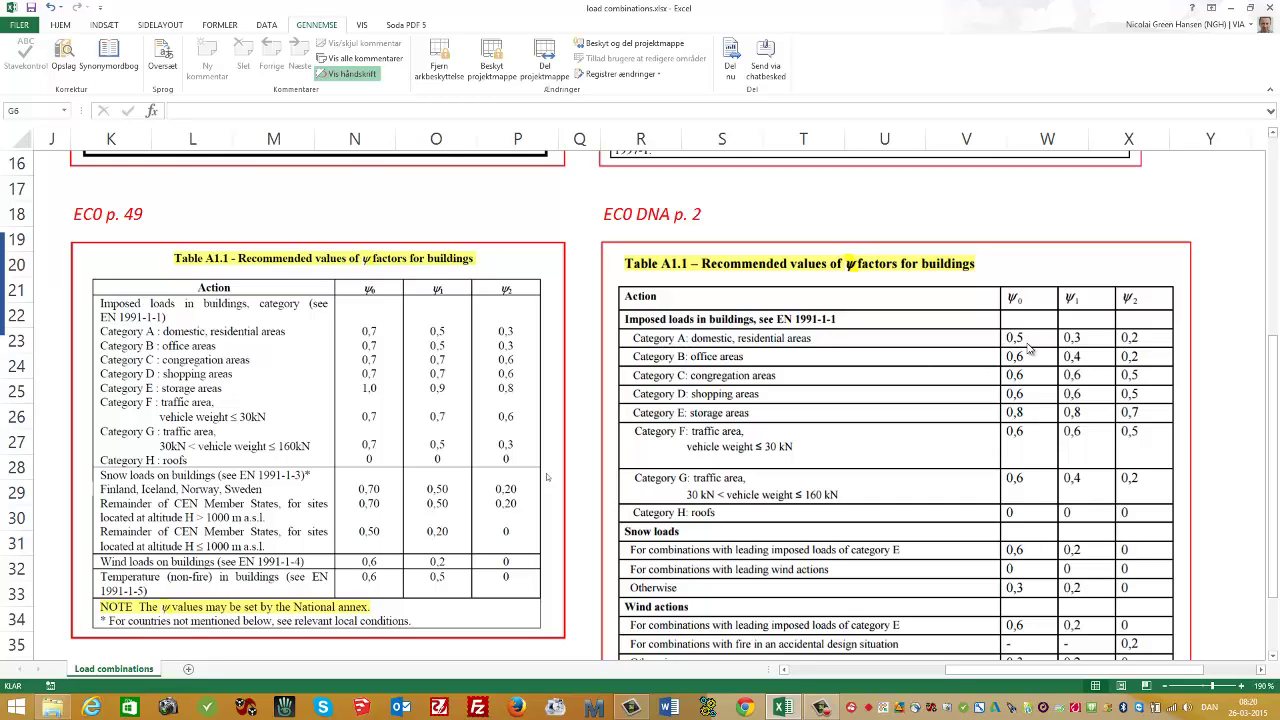
pyautogui.moveTo(1140, 676); pyautogui.dragTo(984, 676)
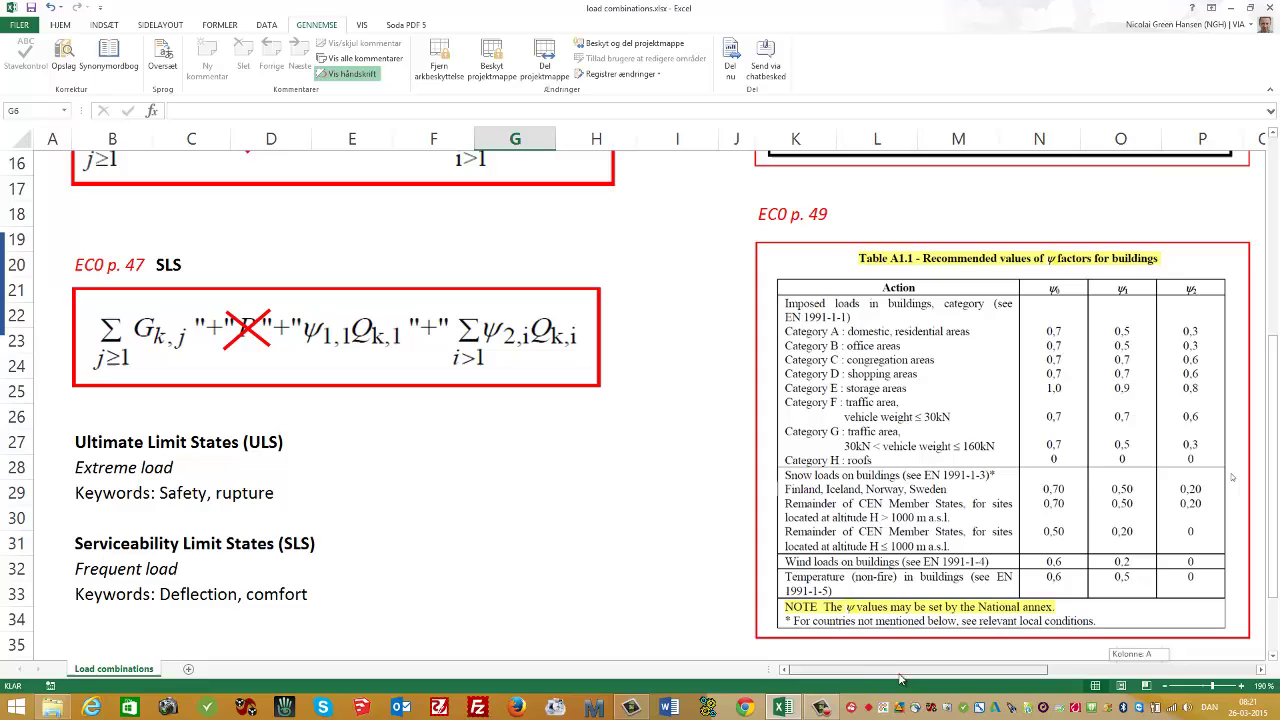
pyautogui.scroll(4, 577, 463)
pyautogui.scroll(1, 577, 463)
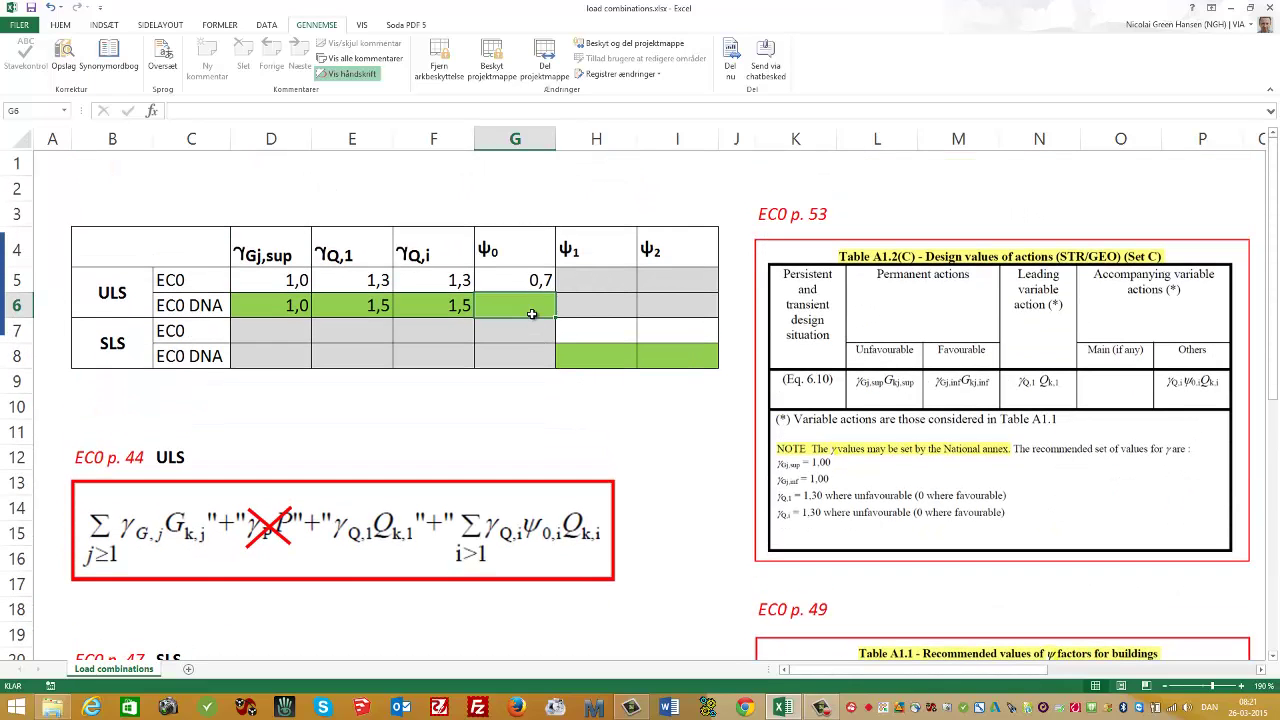
pyautogui.write('0,5')
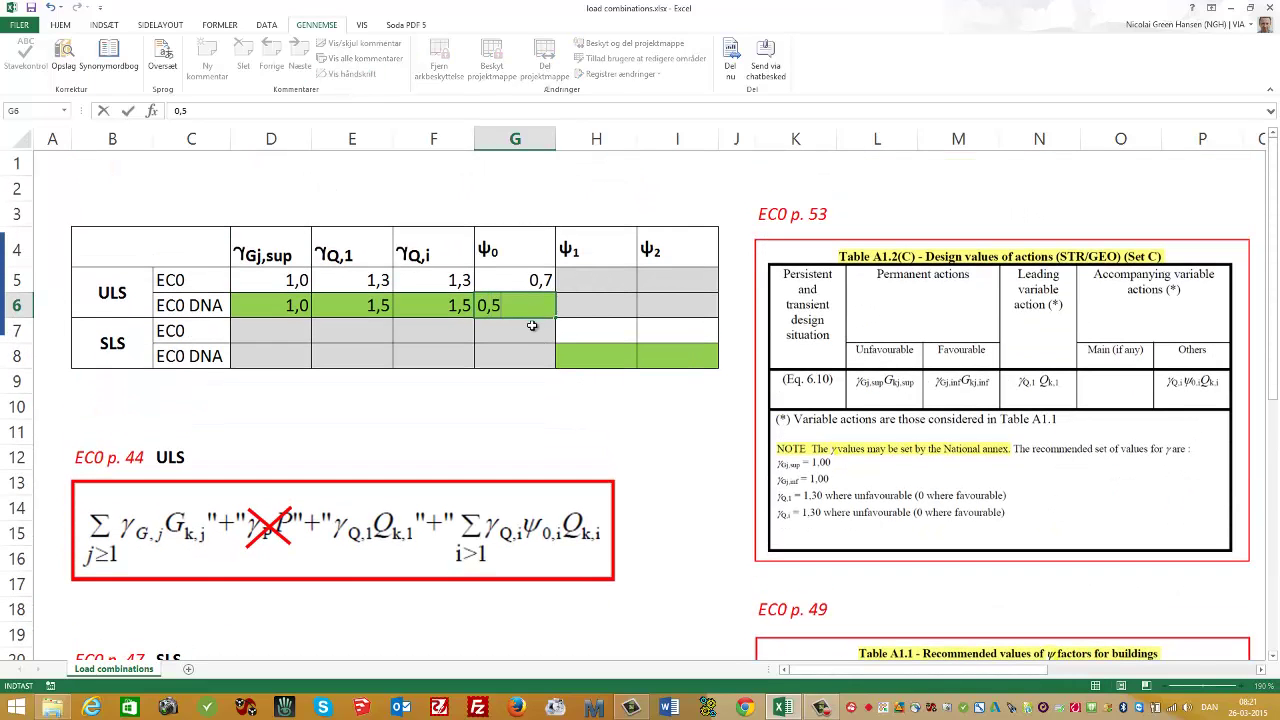
pyautogui.press('Return')
pyautogui.click(300, 306)
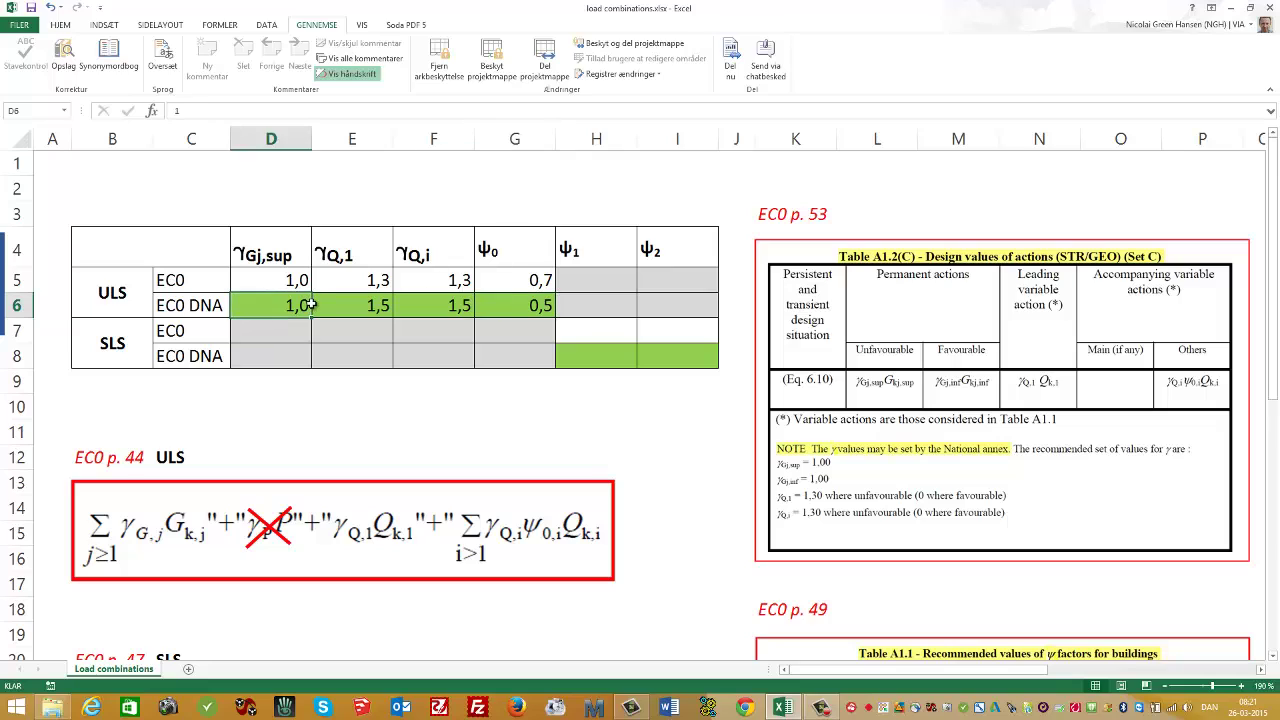
pyautogui.moveTo(311, 305); pyautogui.dragTo(518, 305)
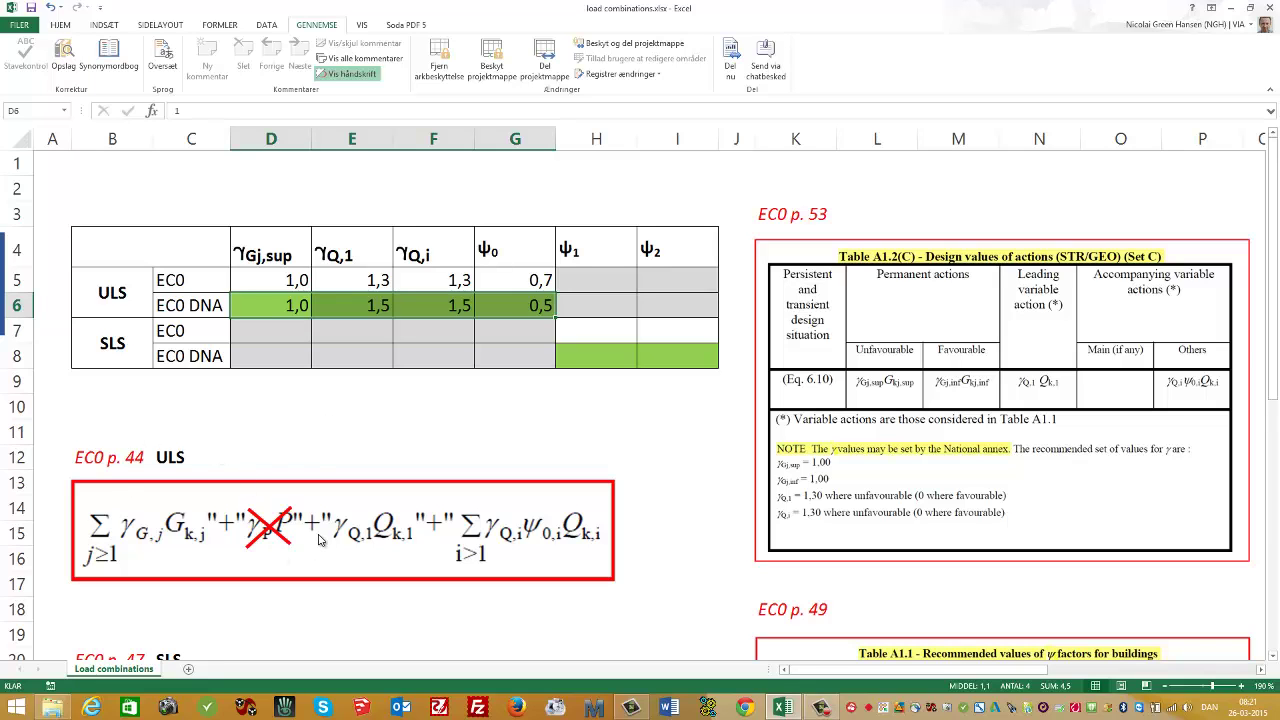
pyautogui.click(598, 338)
pyautogui.scroll(-2, 590, 435)
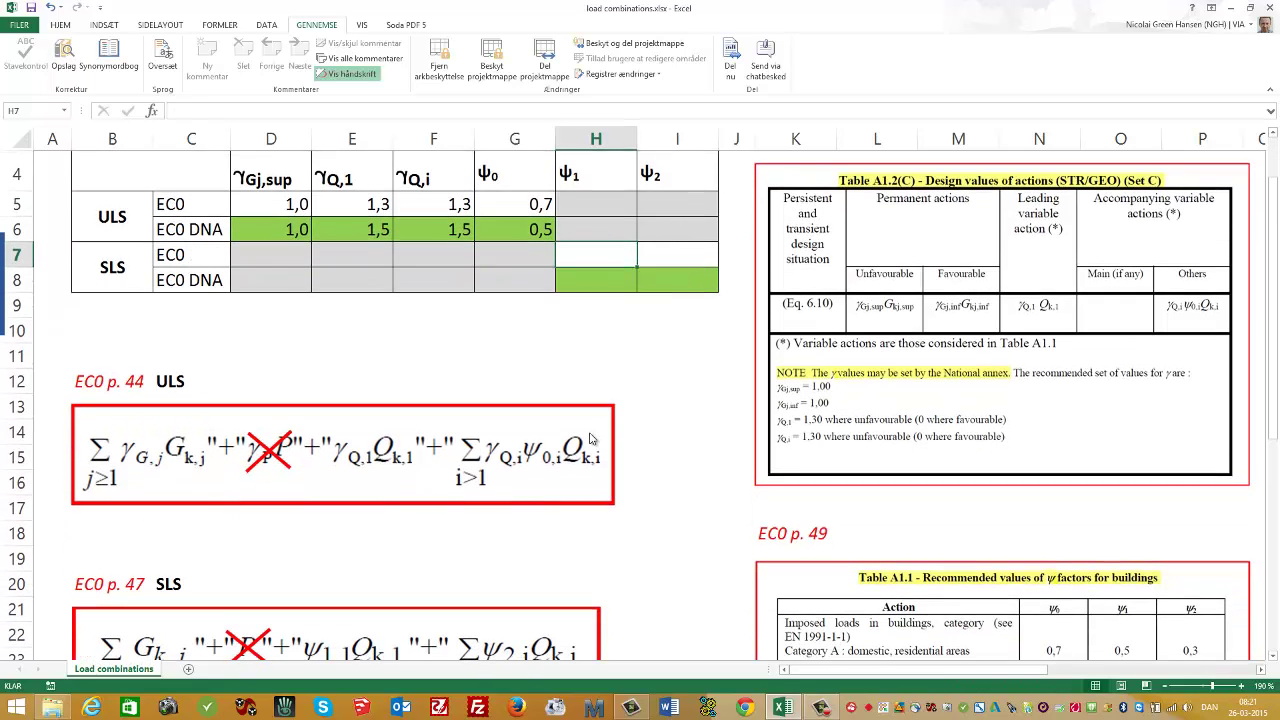
pyautogui.scroll(1, 586, 434)
pyautogui.scroll(-1, 520, 445)
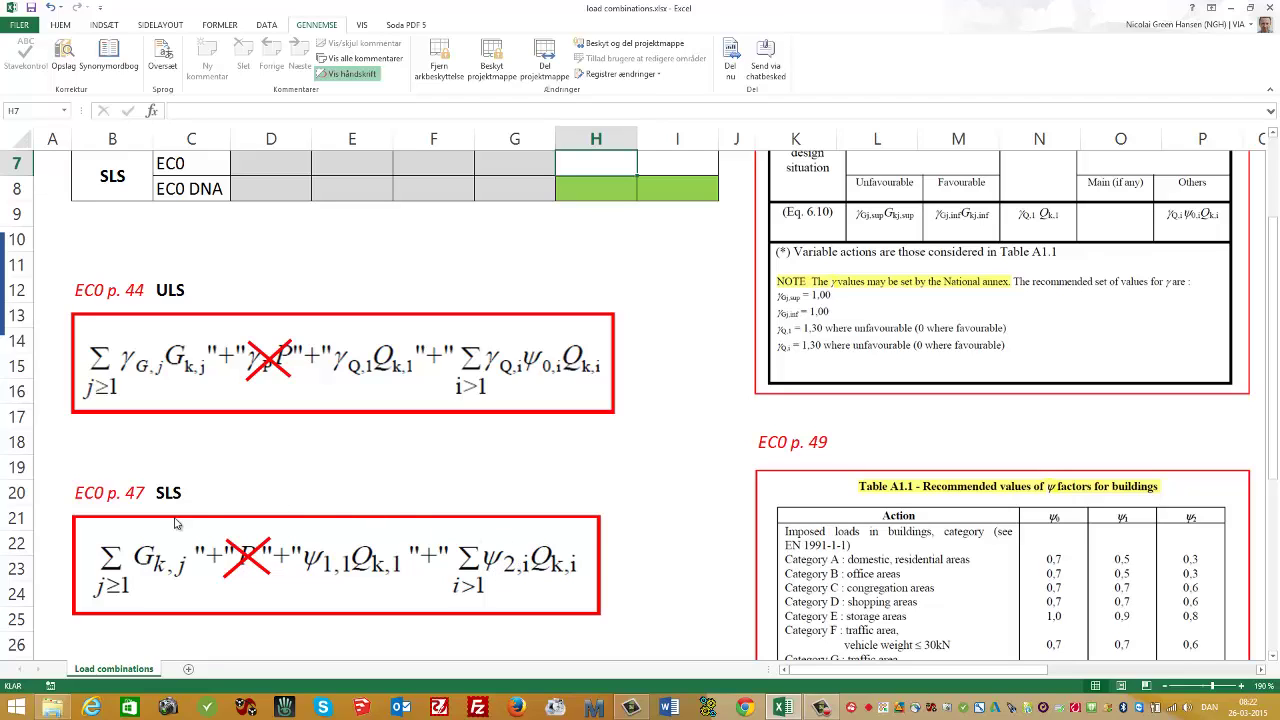
# - Enter ψ1 0,5 in H7 and ψ2 0,3 in I7 for the EC0 SLS row
pyautogui.scroll(2, 693, 473)
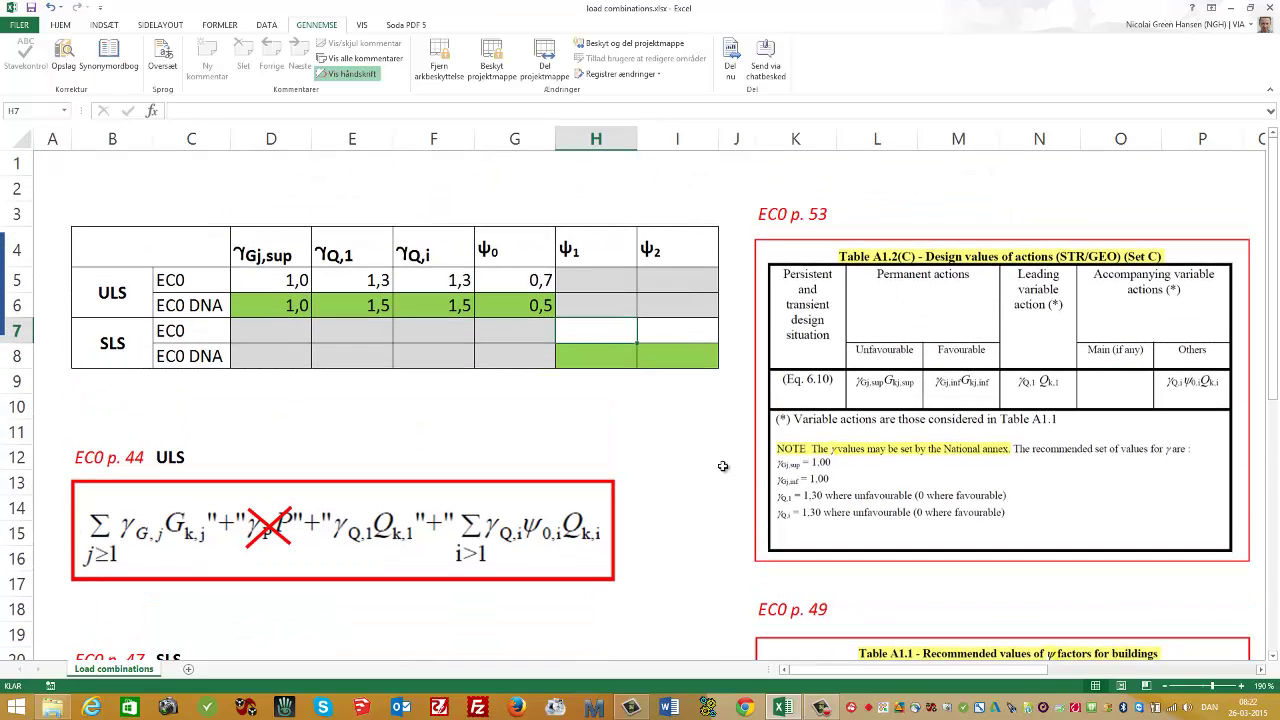
pyautogui.scroll(-1, 724, 466)
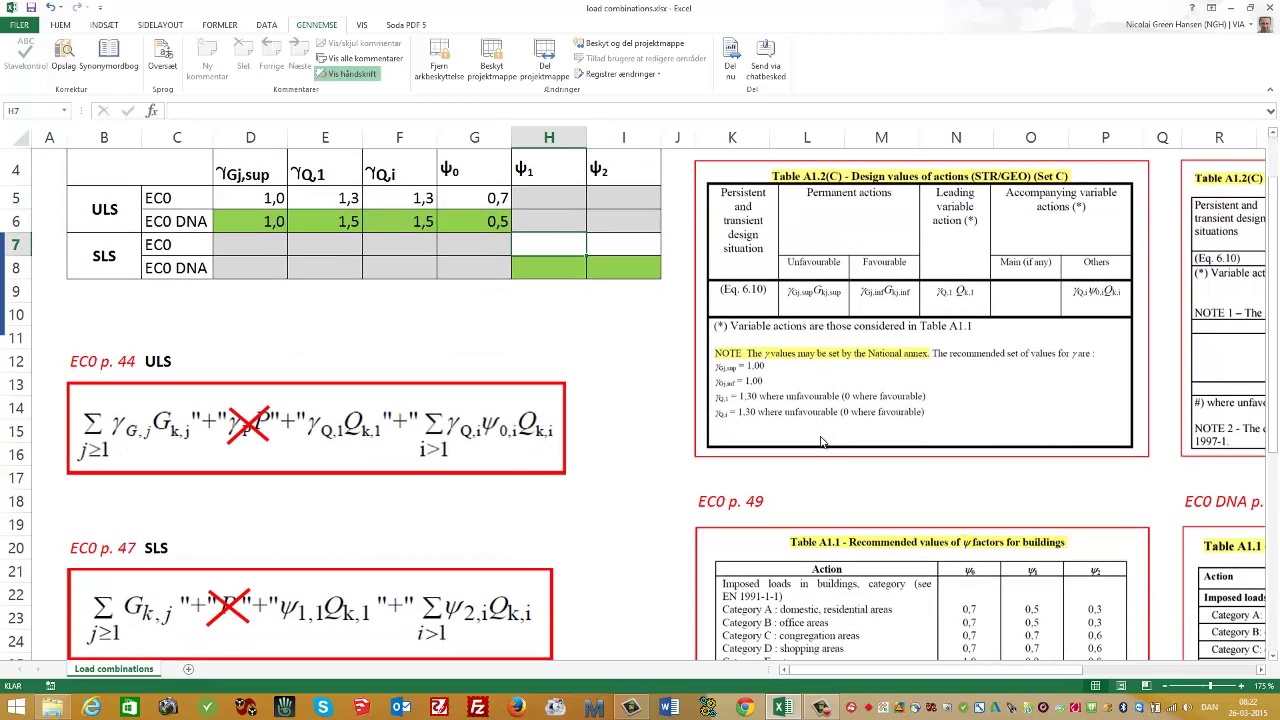
pyautogui.scroll(-1, 822, 441)
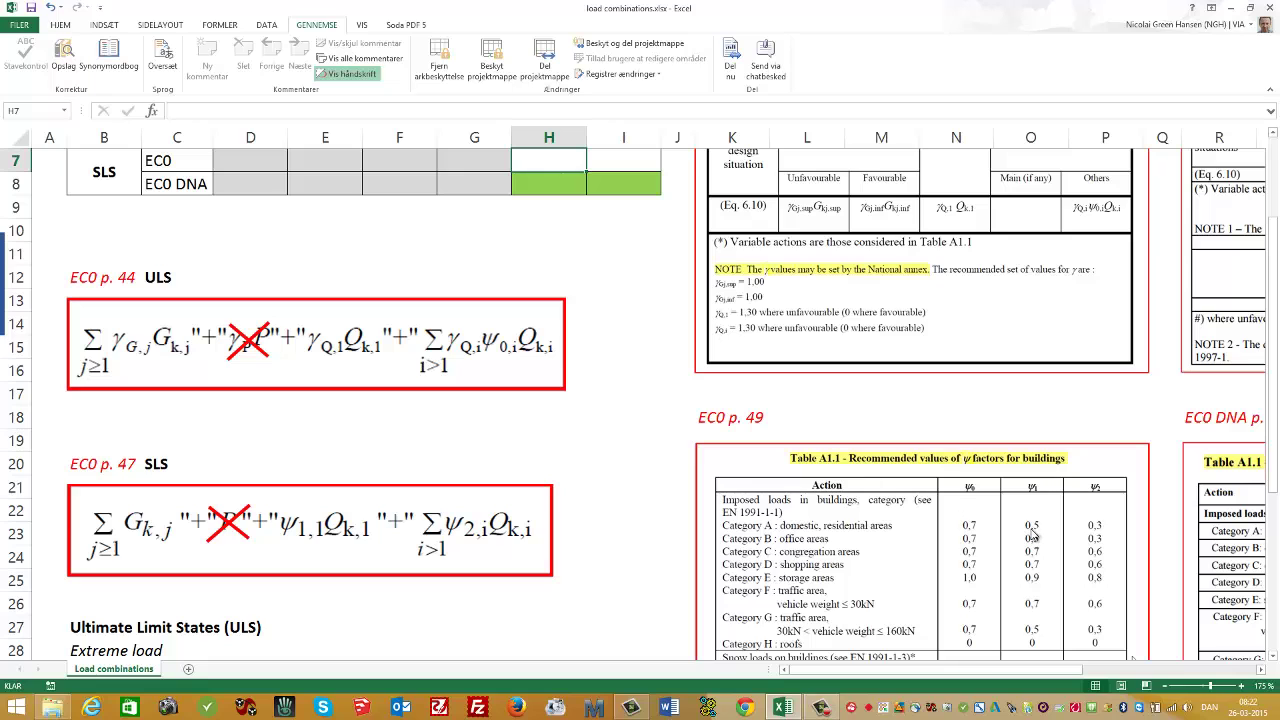
pyautogui.scroll(-1, 1033, 535)
pyautogui.scroll(2, 603, 447)
pyautogui.write('0,5')
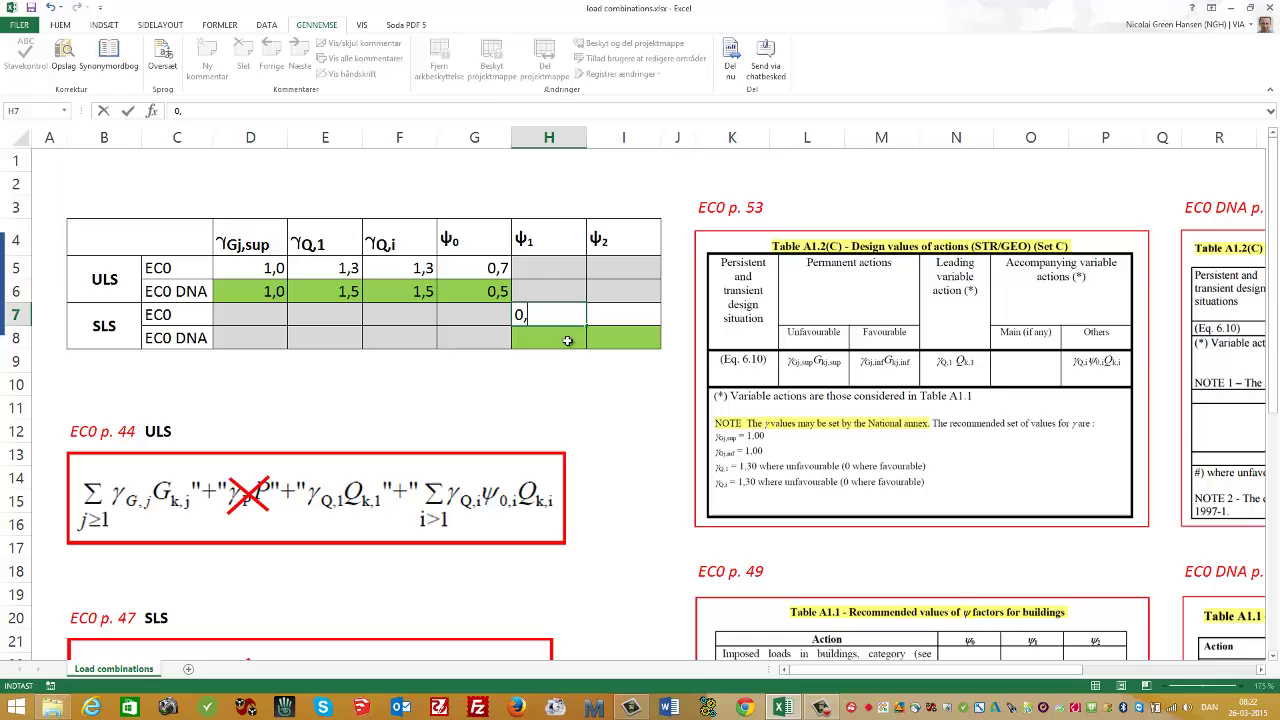
pyautogui.click(600, 312)
pyautogui.write('0,3')
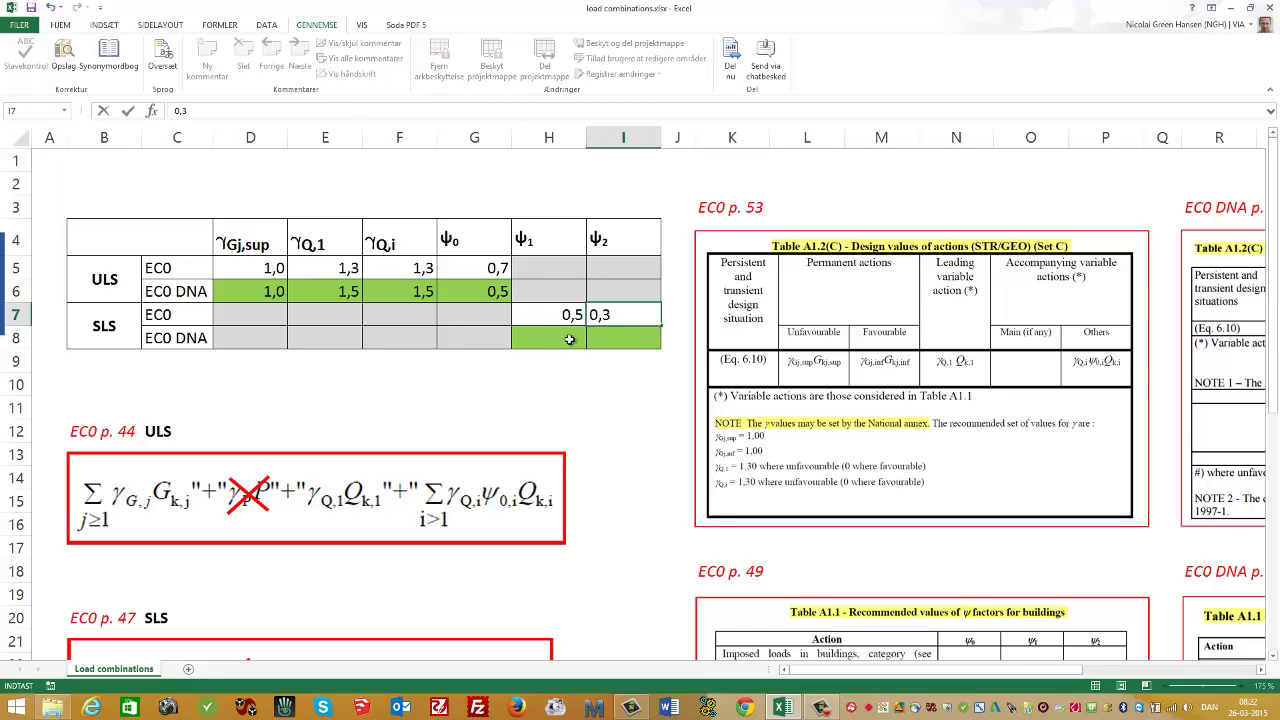
pyautogui.click(568, 336)
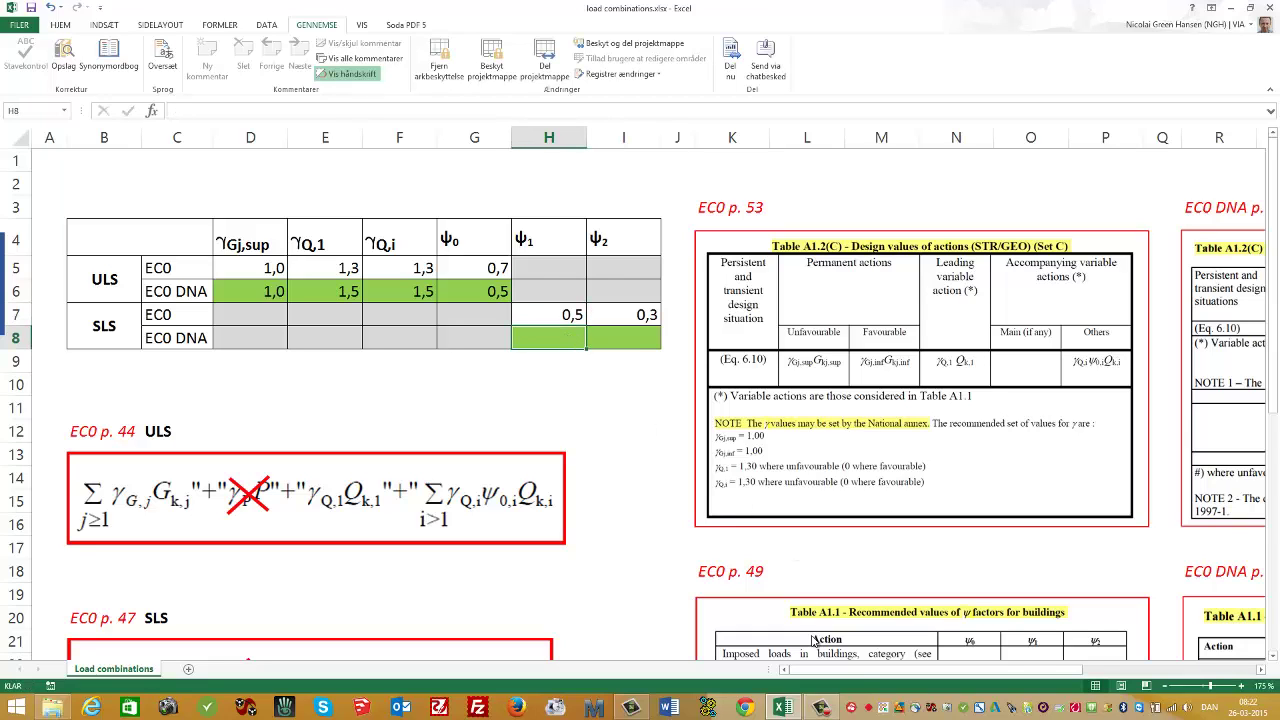
# - Enter ψ1 0,3 in H8 and ψ2 0,2 in I8 from the Danish annex ψ table
pyautogui.hscroll(8, 868, 675)
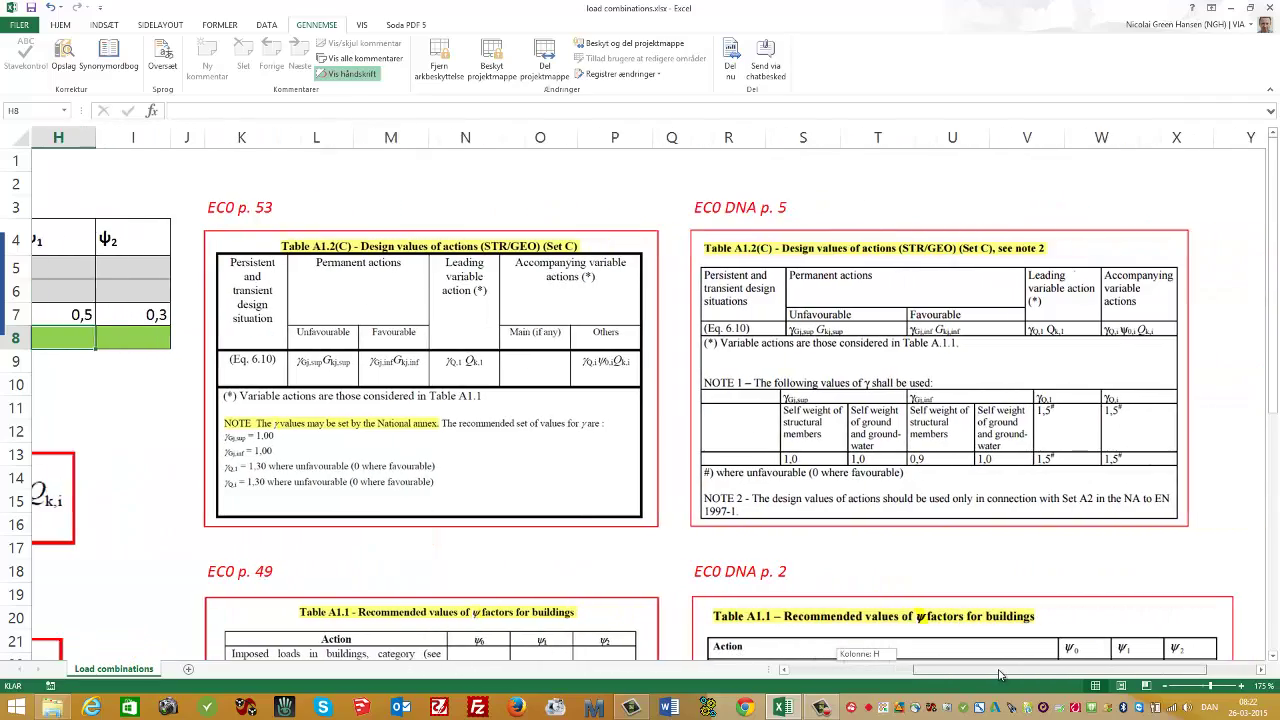
pyautogui.scroll(-2, 818, 552)
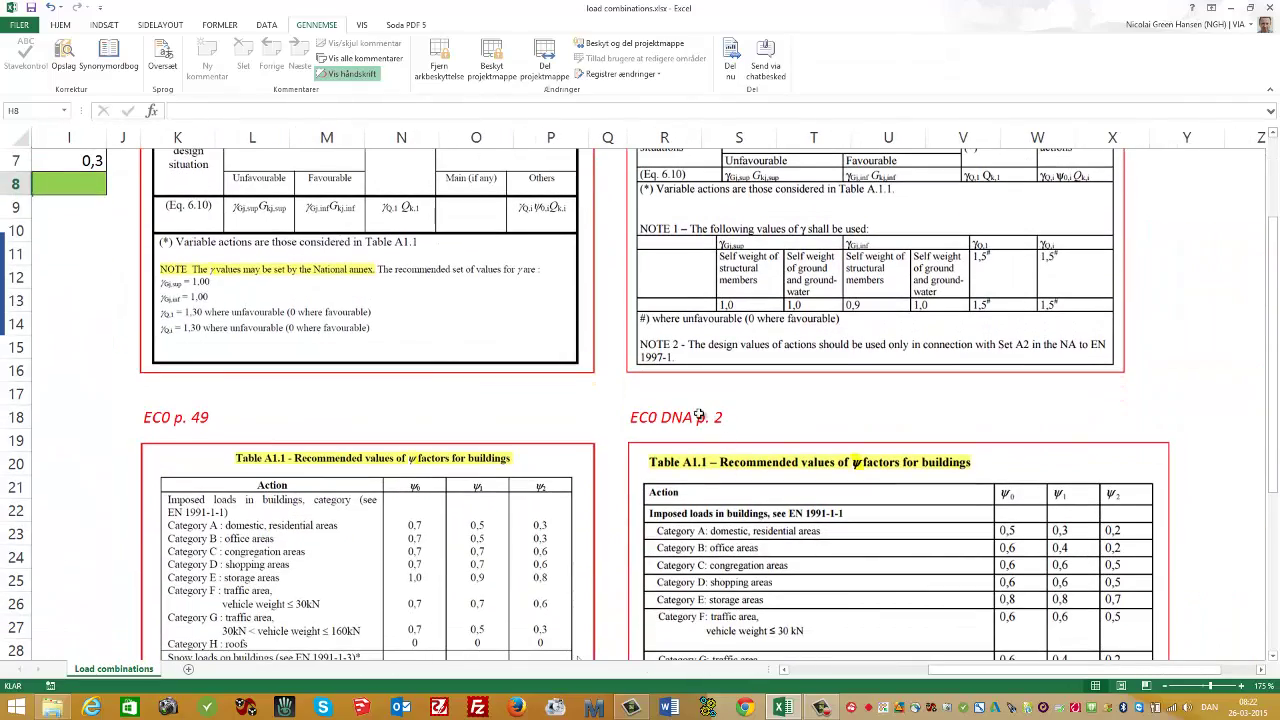
pyautogui.scroll(-1, 880, 462)
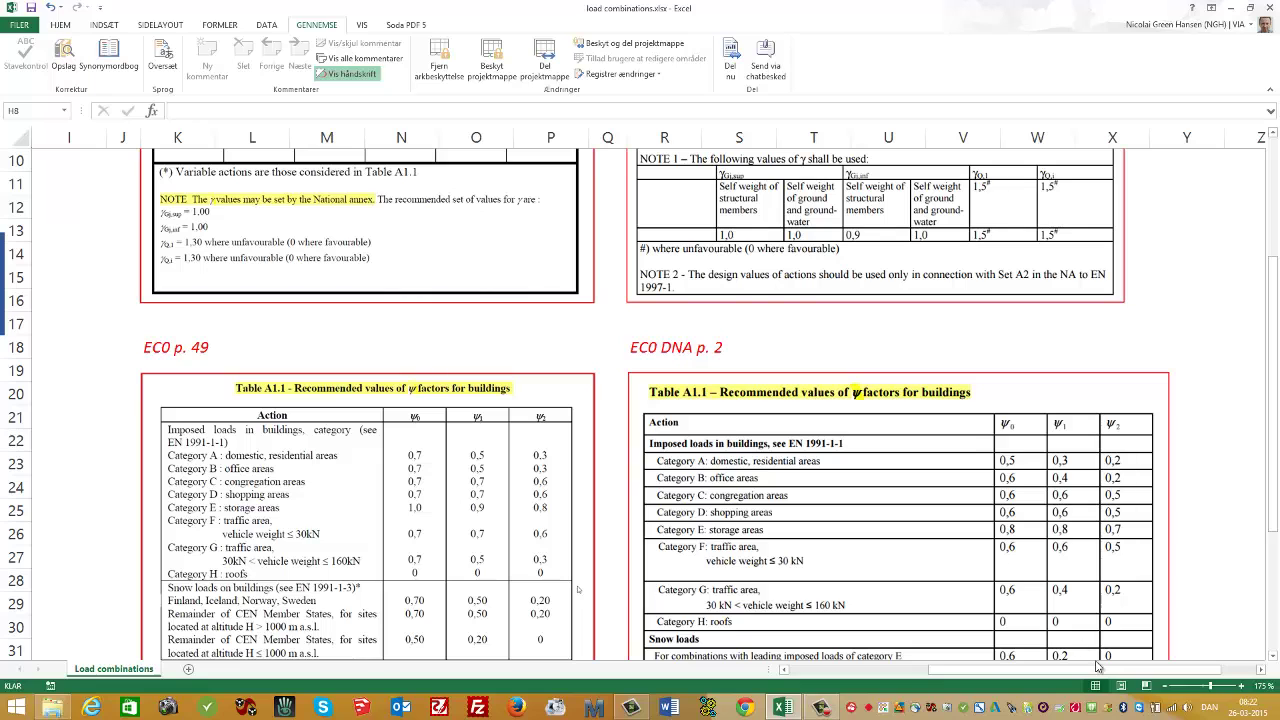
pyautogui.moveTo(1098, 666); pyautogui.dragTo(948, 667)
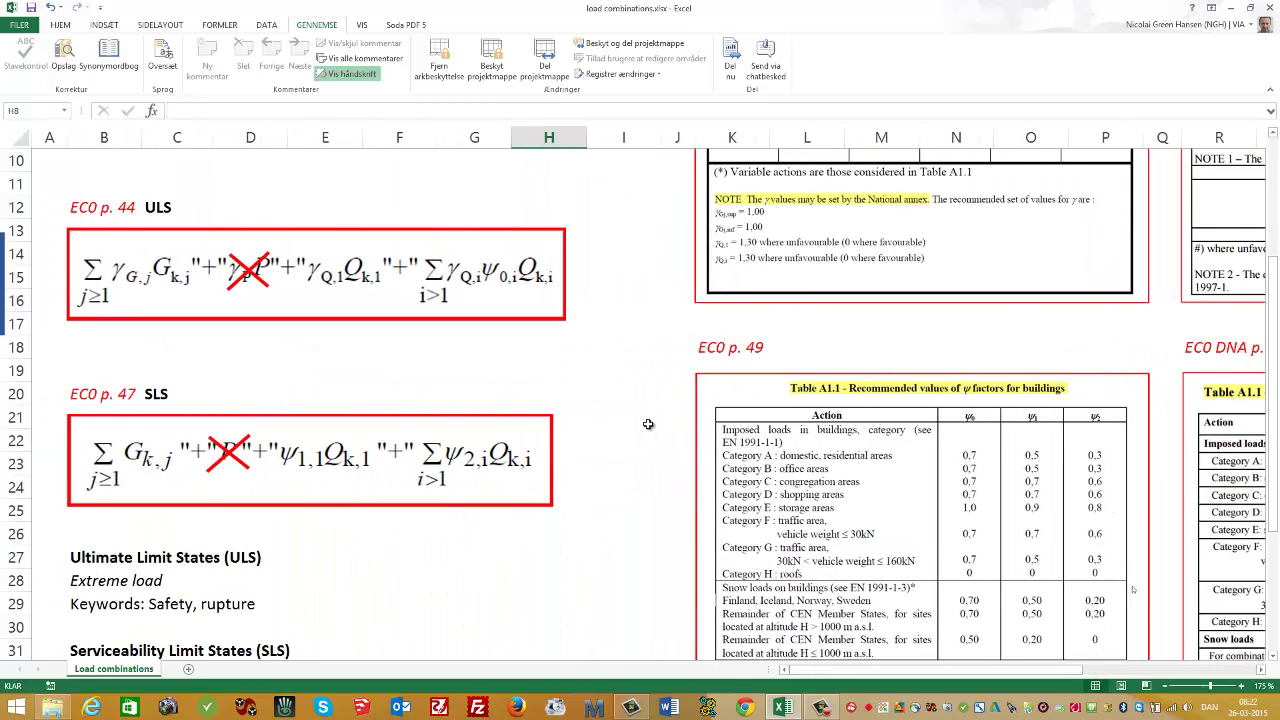
pyautogui.scroll(3, 648, 424)
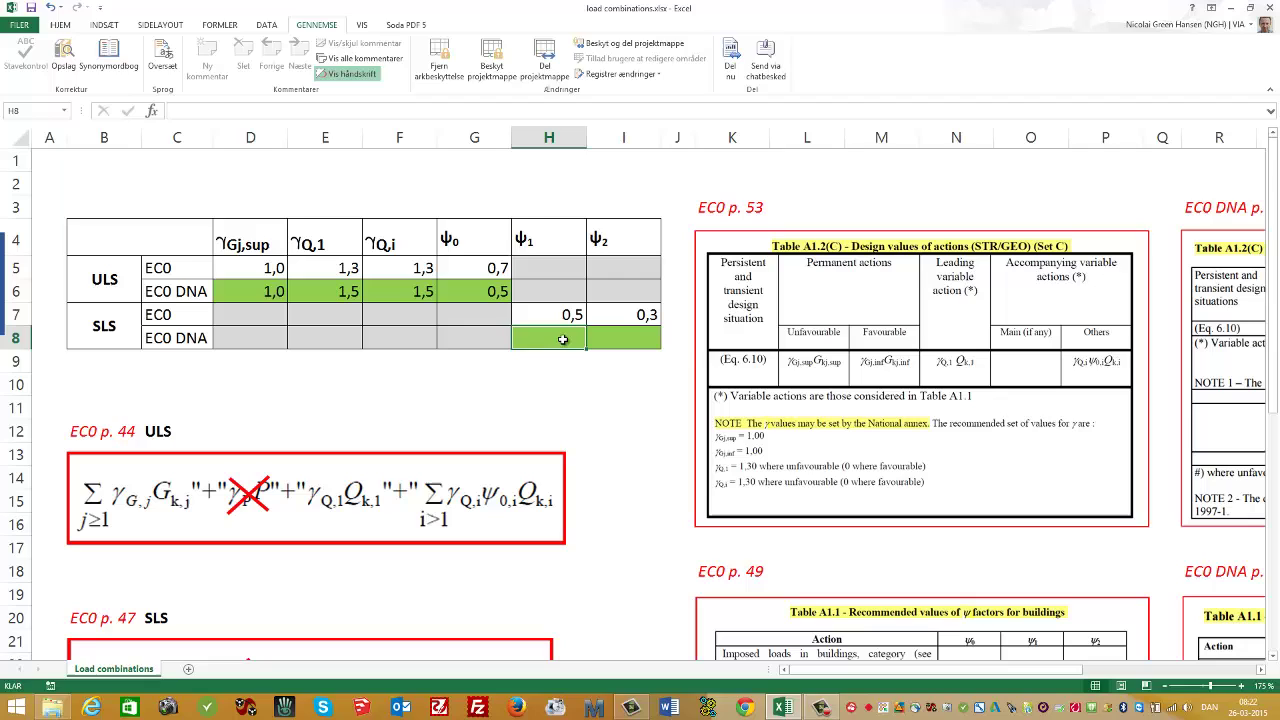
pyautogui.write('0,3')
pyautogui.click(634, 342)
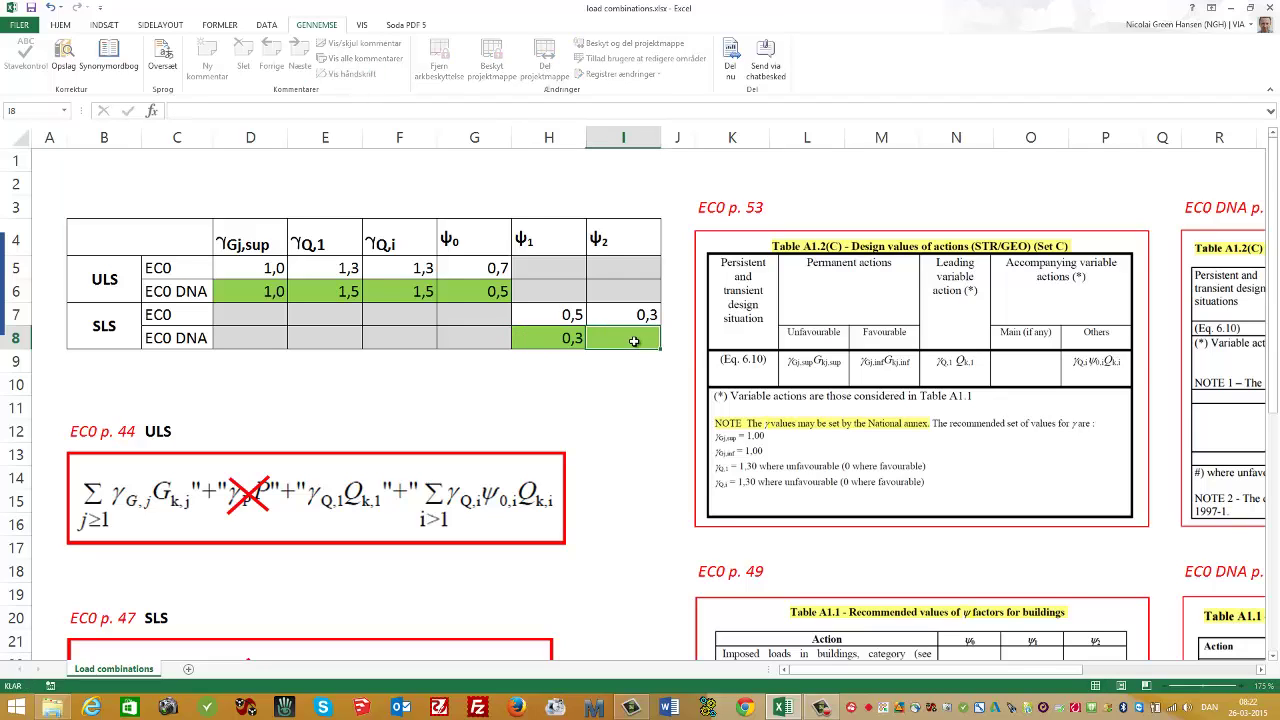
pyautogui.write('0')
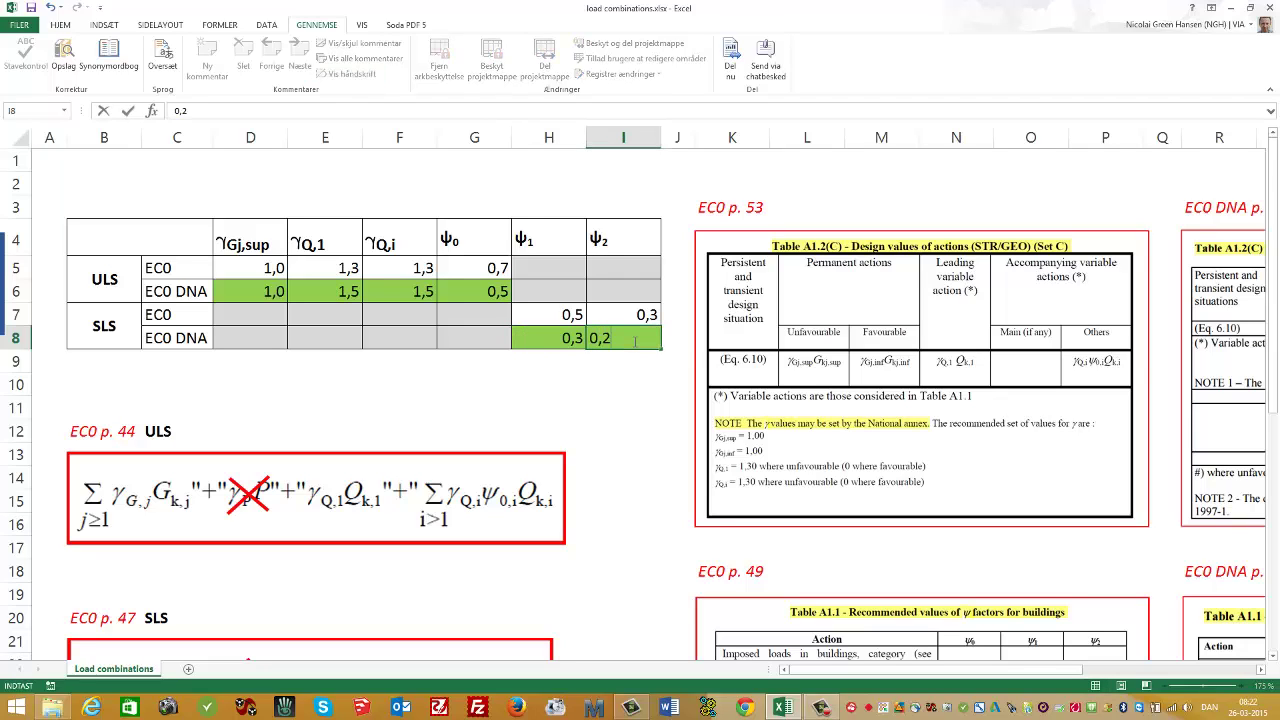
pyautogui.write(',2')
pyautogui.hotkey('ctrl', 'Return')
pyautogui.scroll(-1, 650, 400)
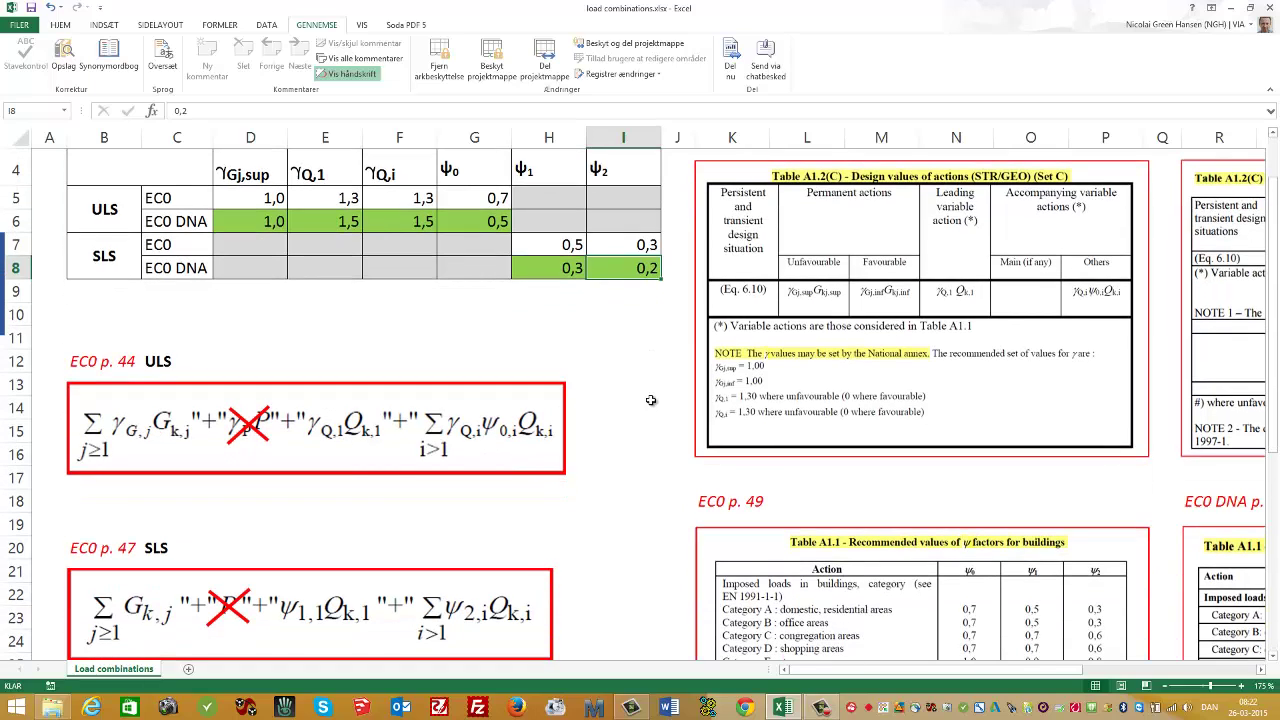